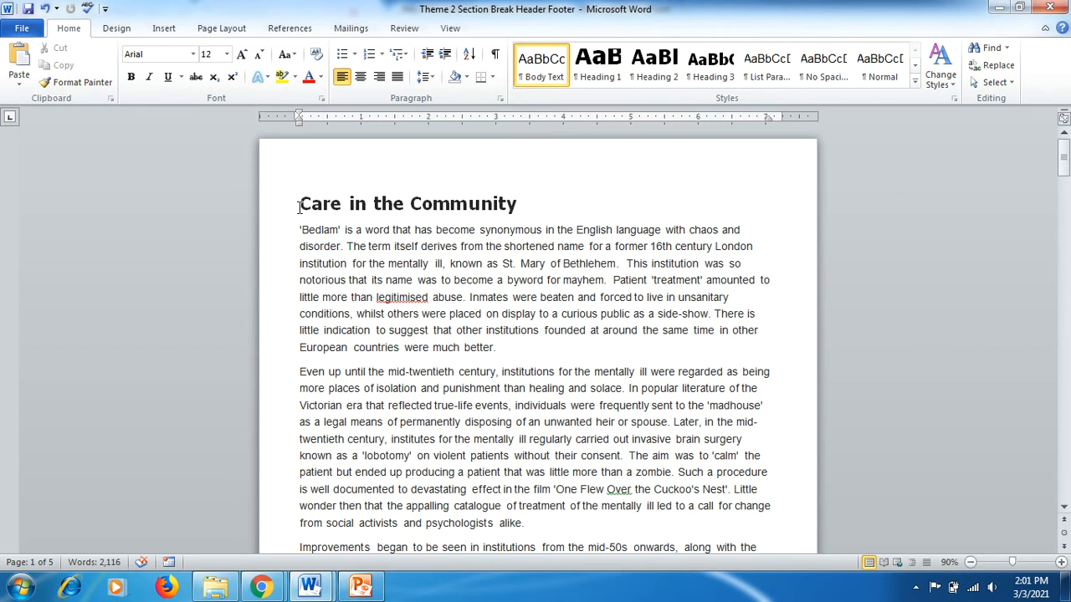
Add a Blank style header containing the text "Eassay" to the Care in the Community document and return to the body text
{"action": "double_click", "coordinate": [333, 171]}
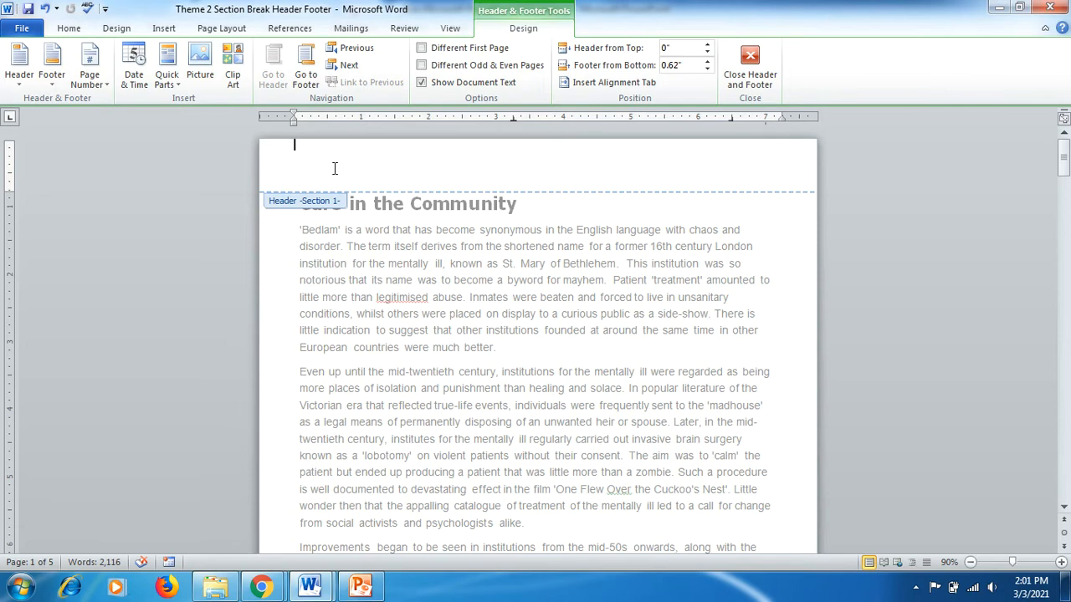
{"action": "left_click", "coordinate": [21, 80]}
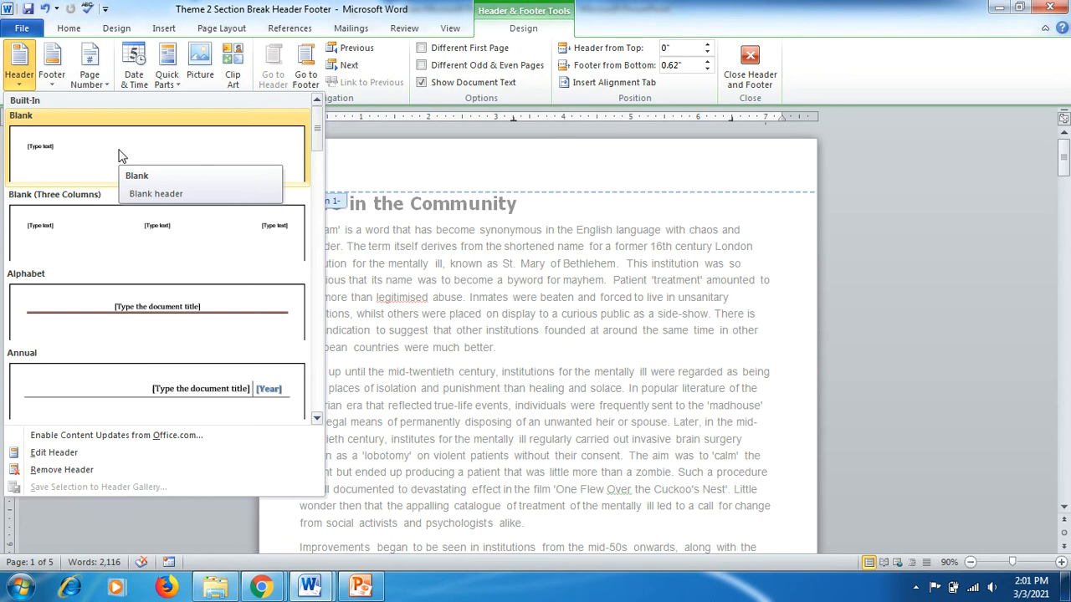
{"action": "left_click", "coordinate": [119, 156]}
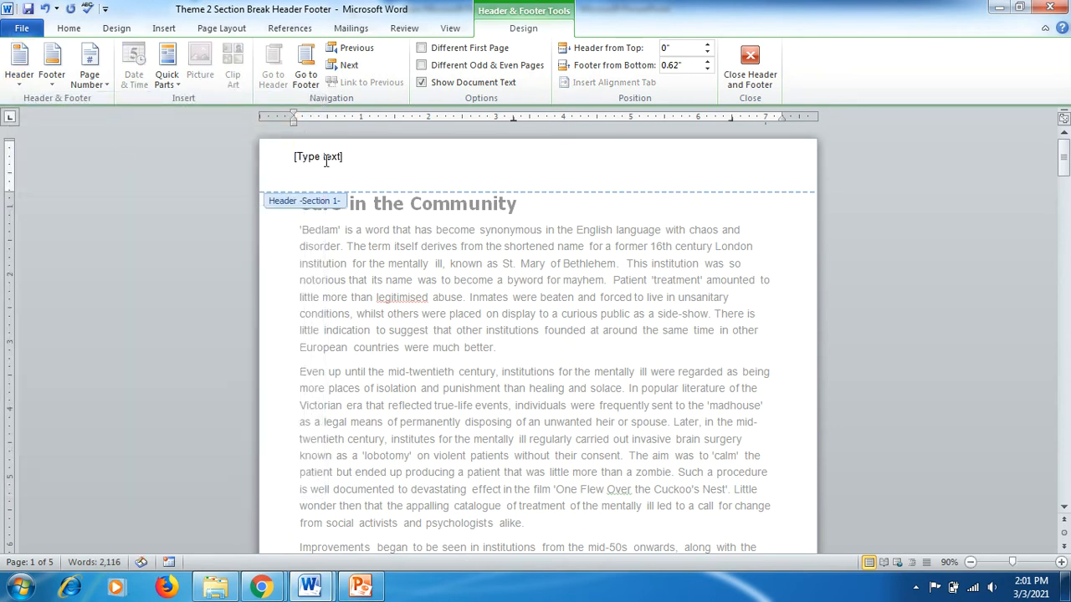
{"action": "left_click", "coordinate": [305, 158]}
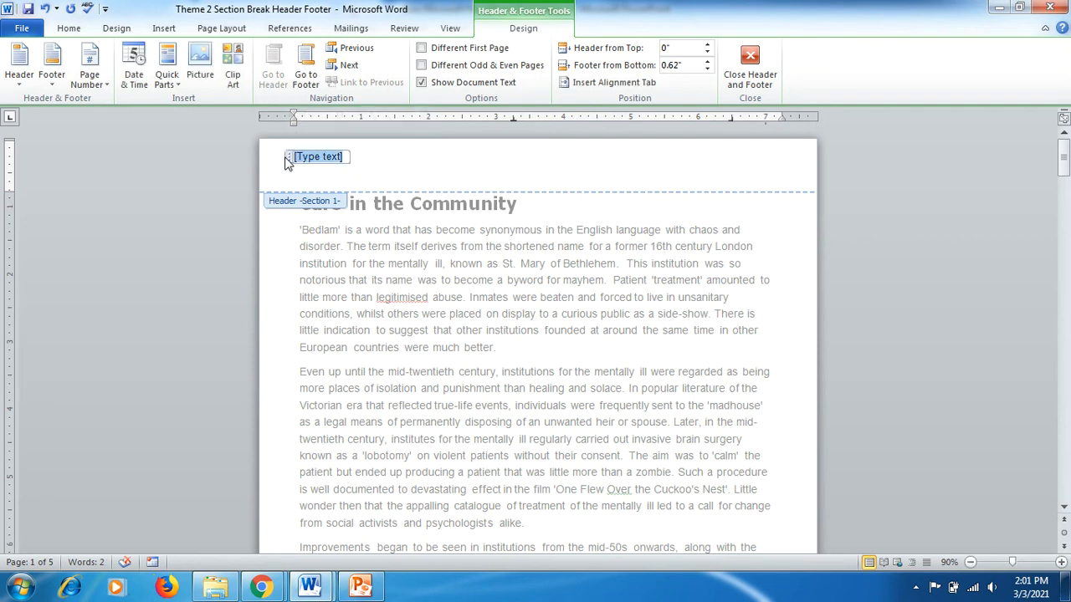
{"action": "type", "text": "Eassay"}
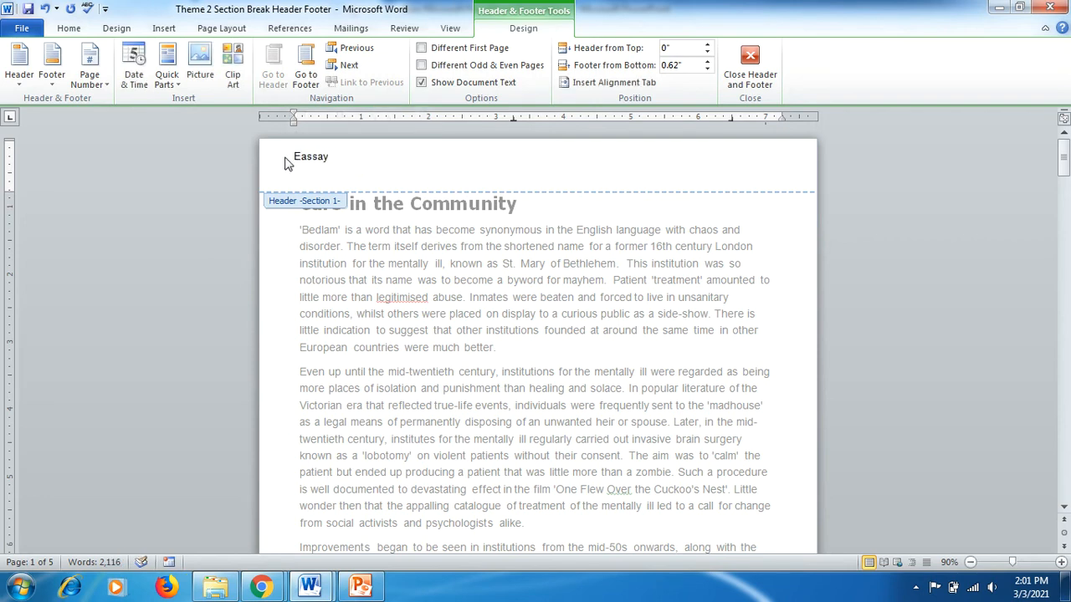
{"action": "double_click", "coordinate": [379, 271]}
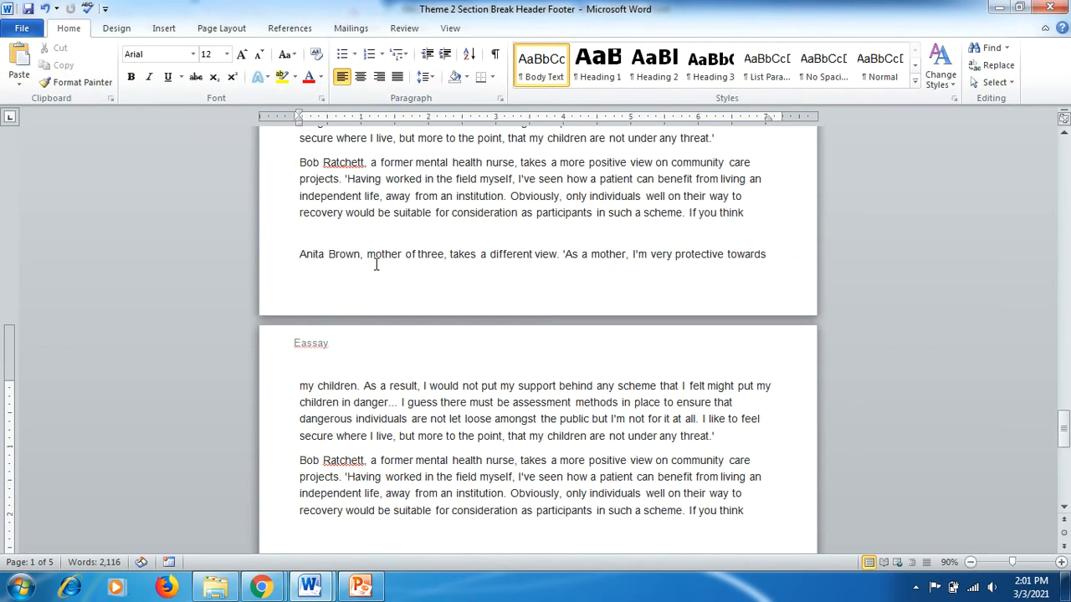
Insert the built-in Austere (Even Page) footer at the bottom of the first page
{"action": "left_click_drag", "start_coordinate": [1064, 431], "coordinate": [1065, 209]}
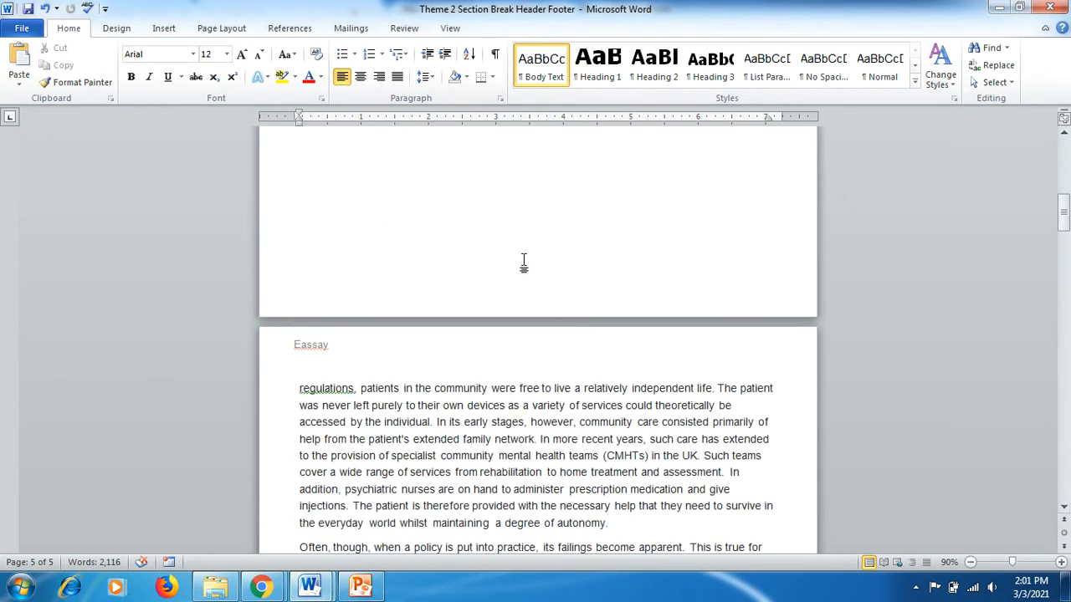
{"action": "double_click", "coordinate": [509, 293]}
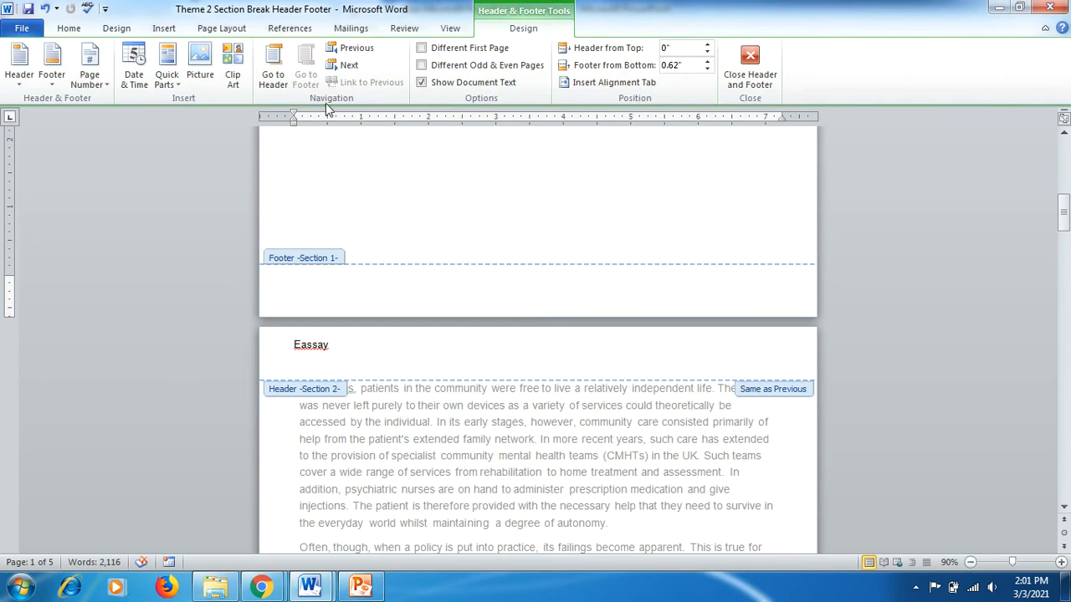
{"action": "left_click", "coordinate": [59, 87]}
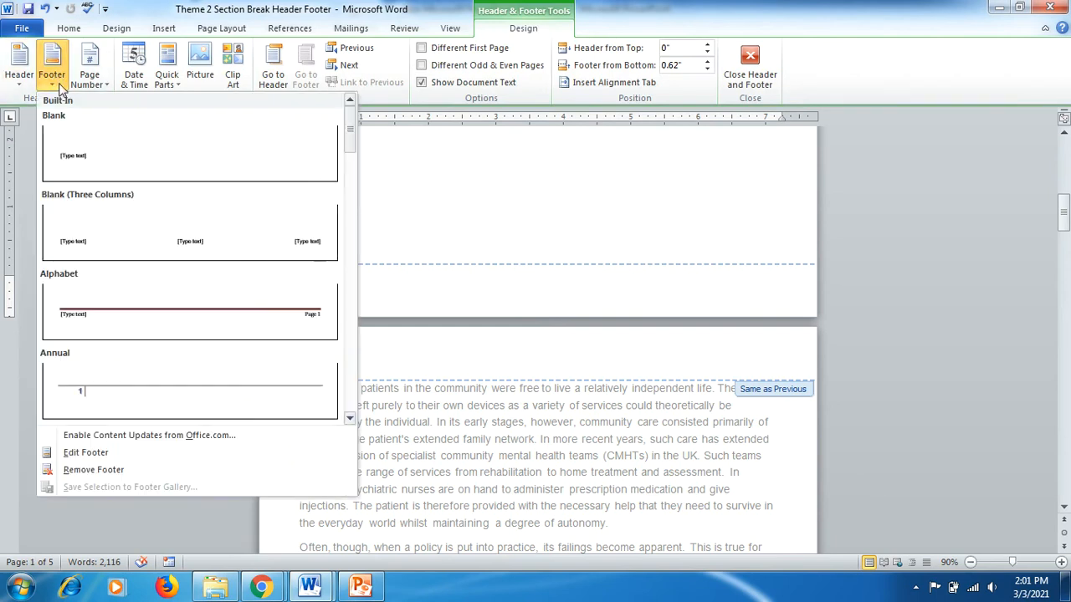
{"action": "left_click_drag", "start_coordinate": [353, 149], "coordinate": [351, 176]}
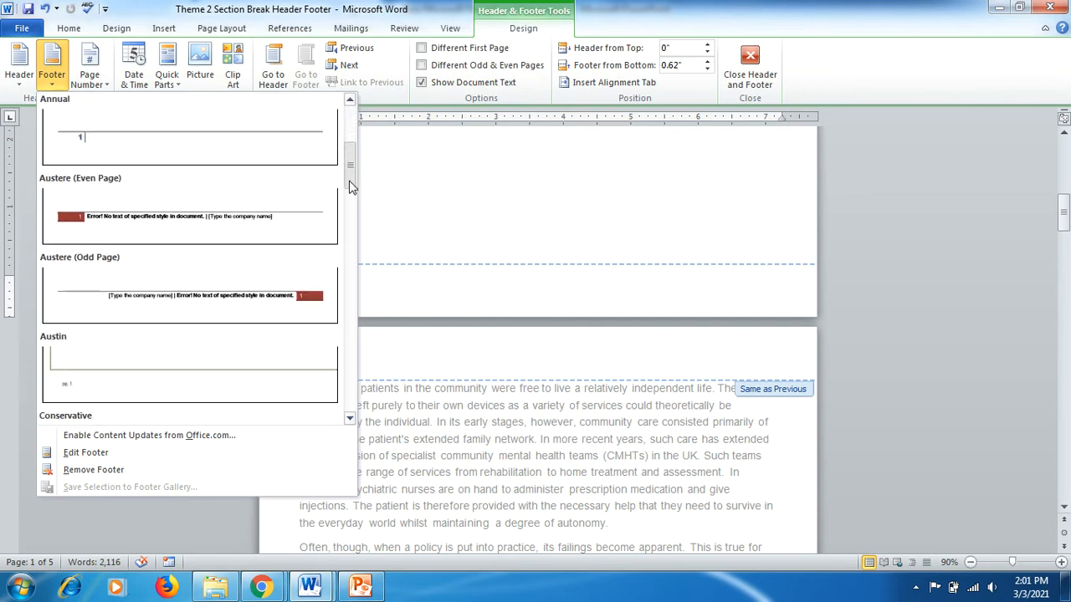
{"action": "left_click", "coordinate": [253, 219]}
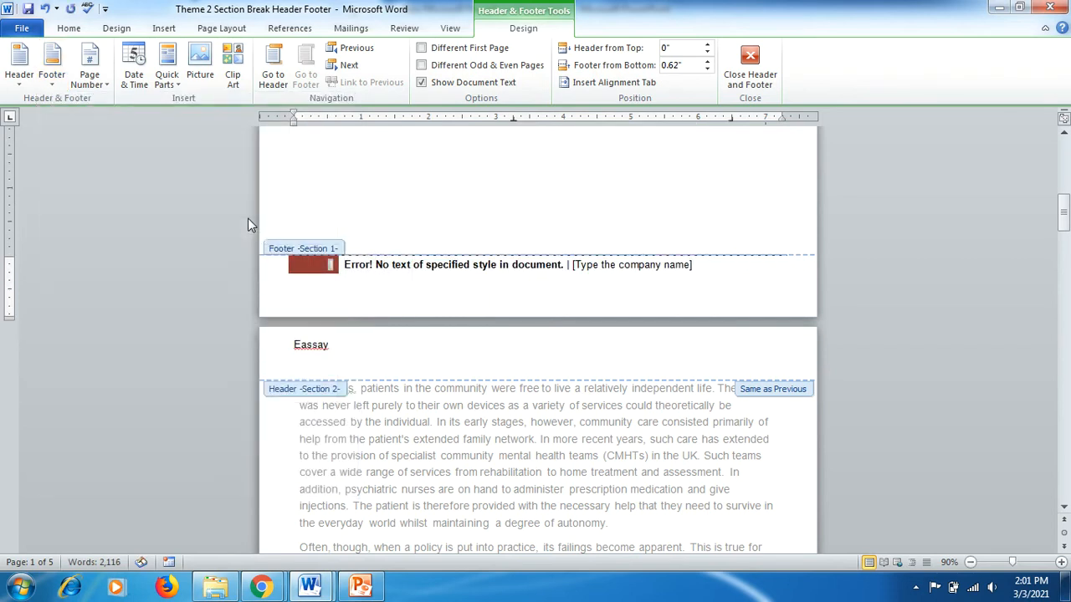
Delete the error text from the footer, enter "Explore" as the company name and return to the body text
{"action": "left_click", "coordinate": [660, 265]}
{"action": "left_click", "coordinate": [459, 266]}
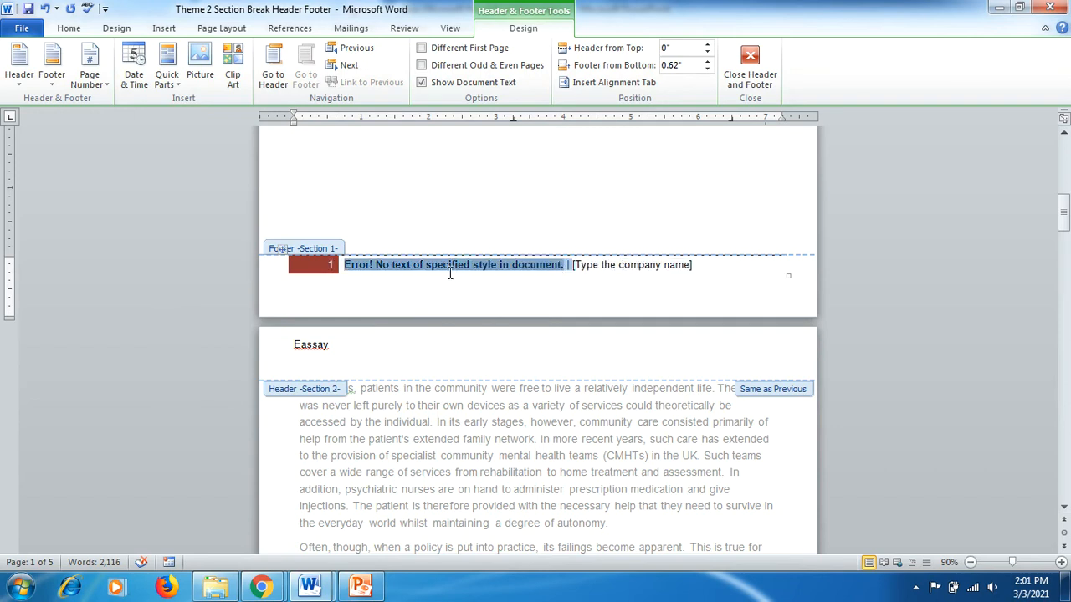
{"action": "key", "text": "Delete"}
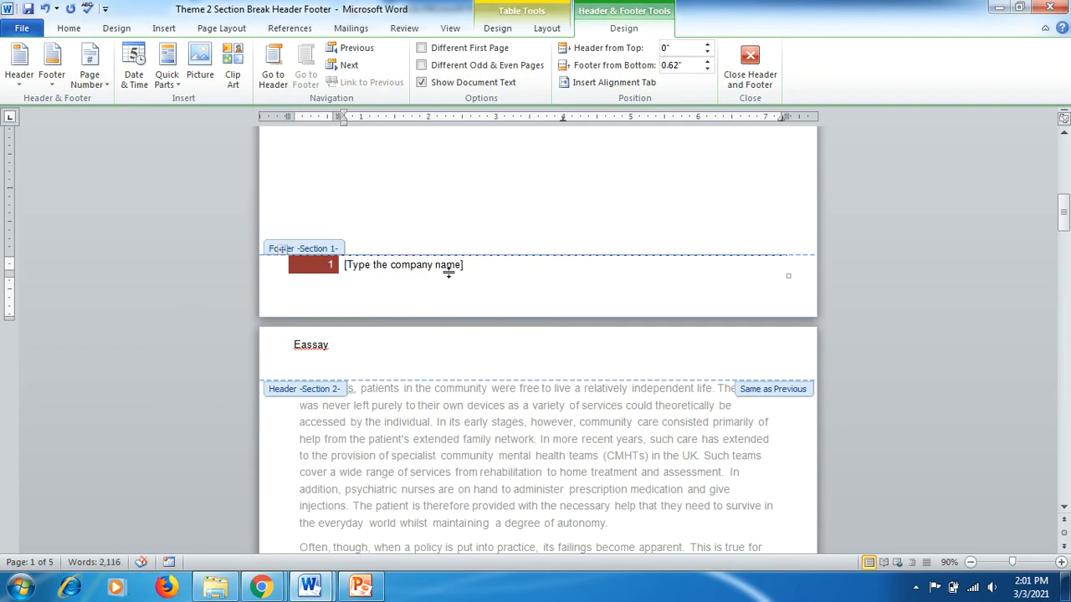
{"action": "left_click", "coordinate": [449, 266]}
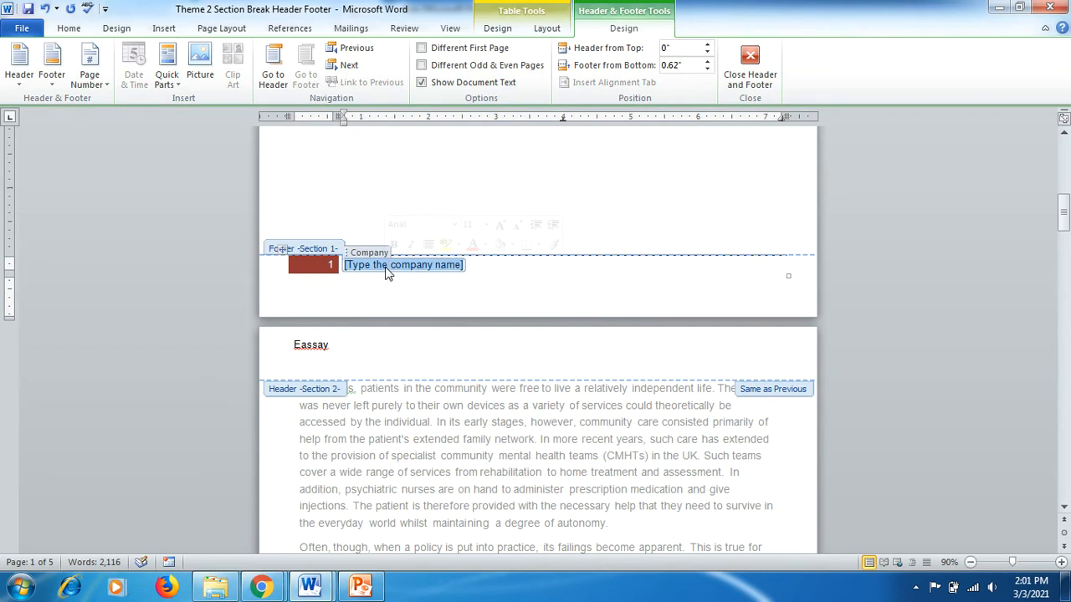
{"action": "type", "text": "Explore"}
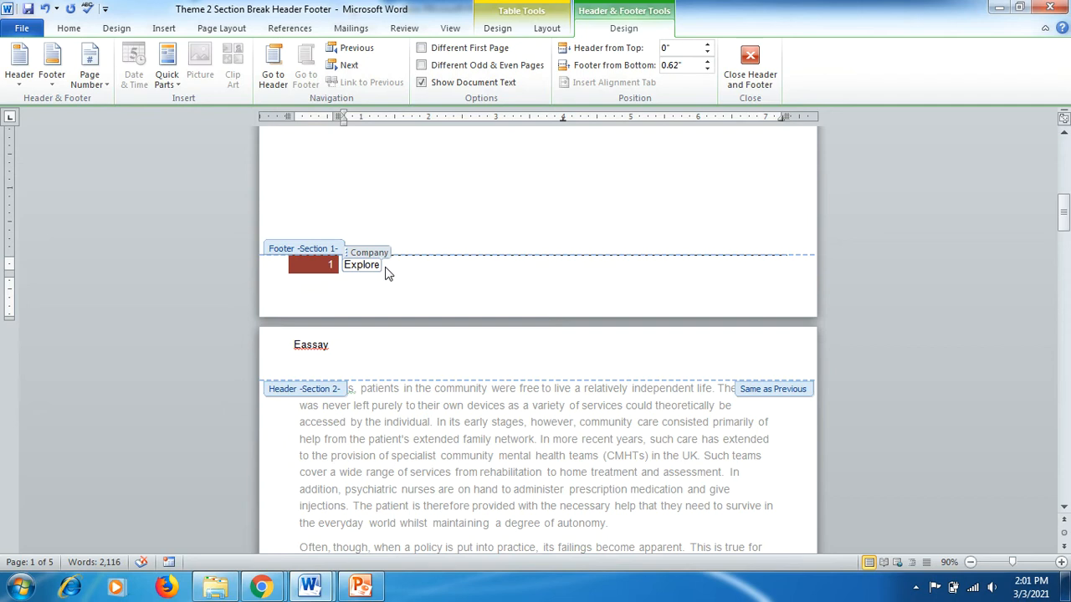
{"action": "double_click", "coordinate": [420, 226]}
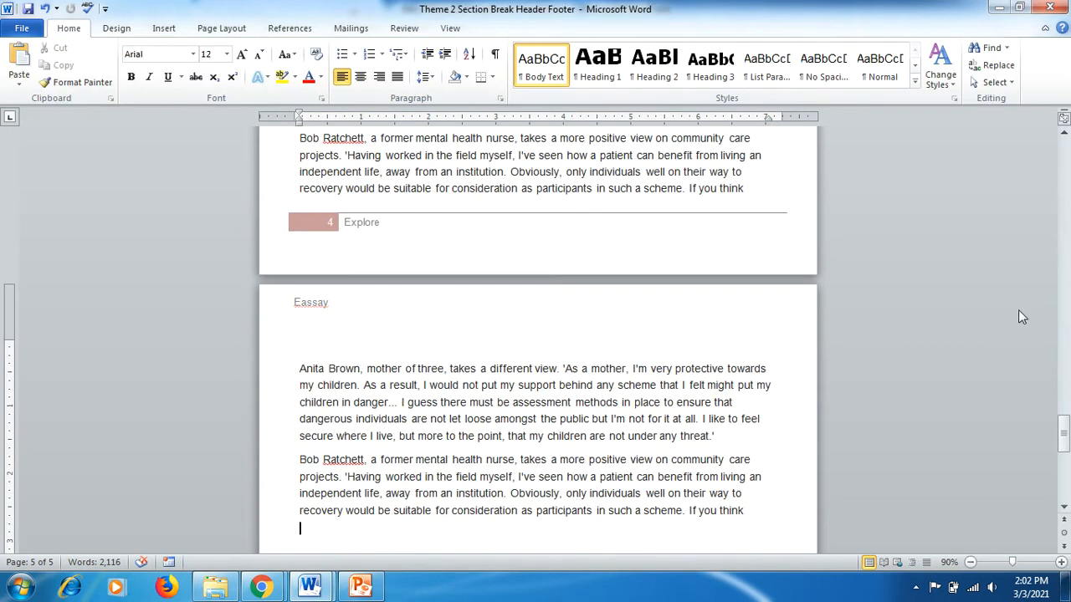
Look back through the pages, then switch to the open Section Break document
{"action": "left_click_drag", "start_coordinate": [1063, 441], "coordinate": [1066, 303]}
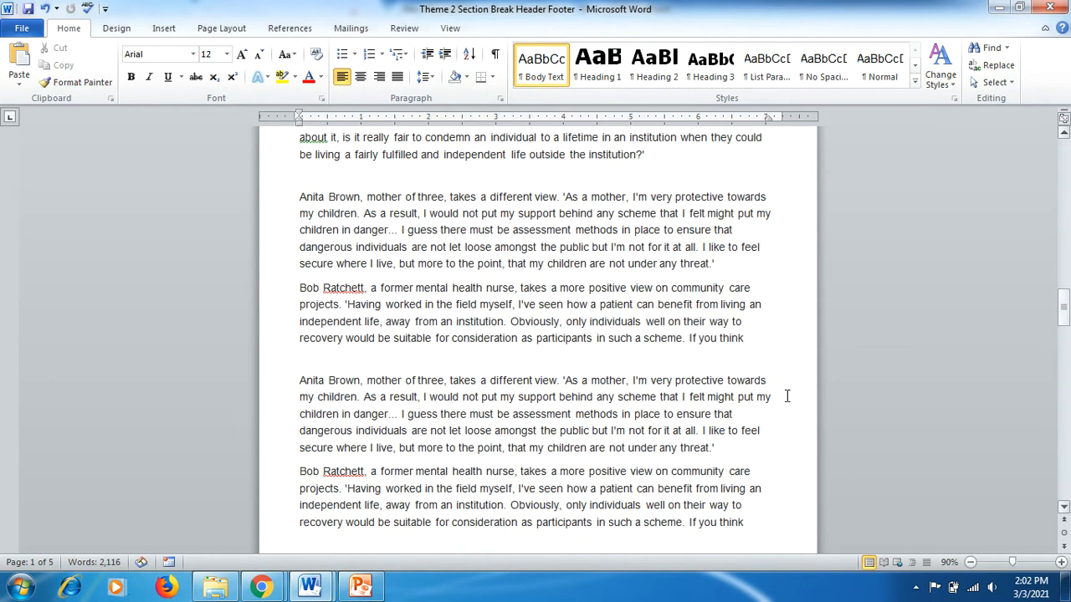
{"action": "mouse_move", "coordinate": [311, 586]}
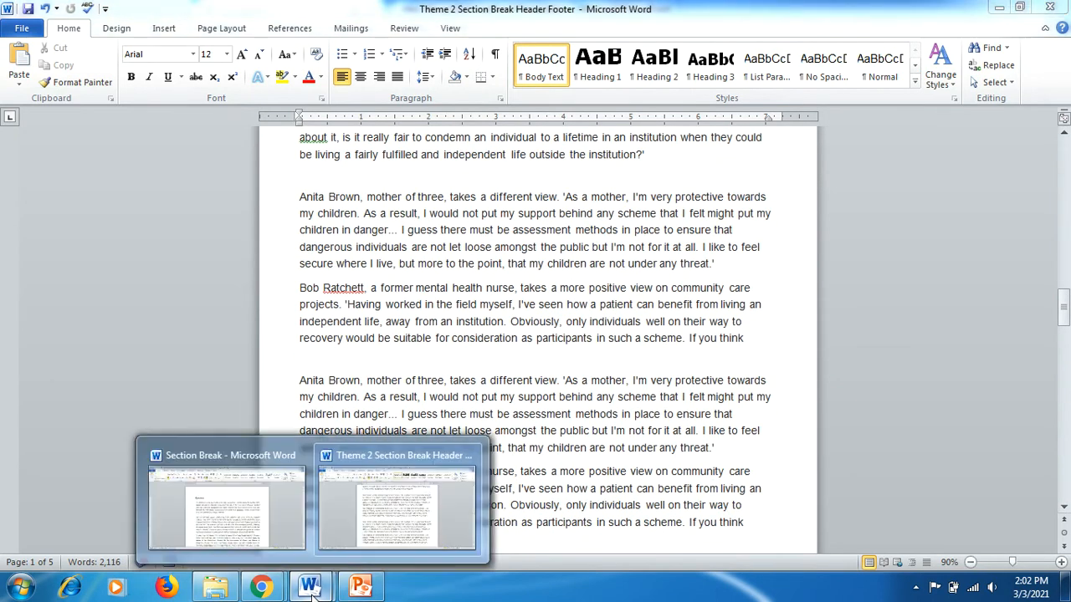
{"action": "left_click", "coordinate": [238, 506]}
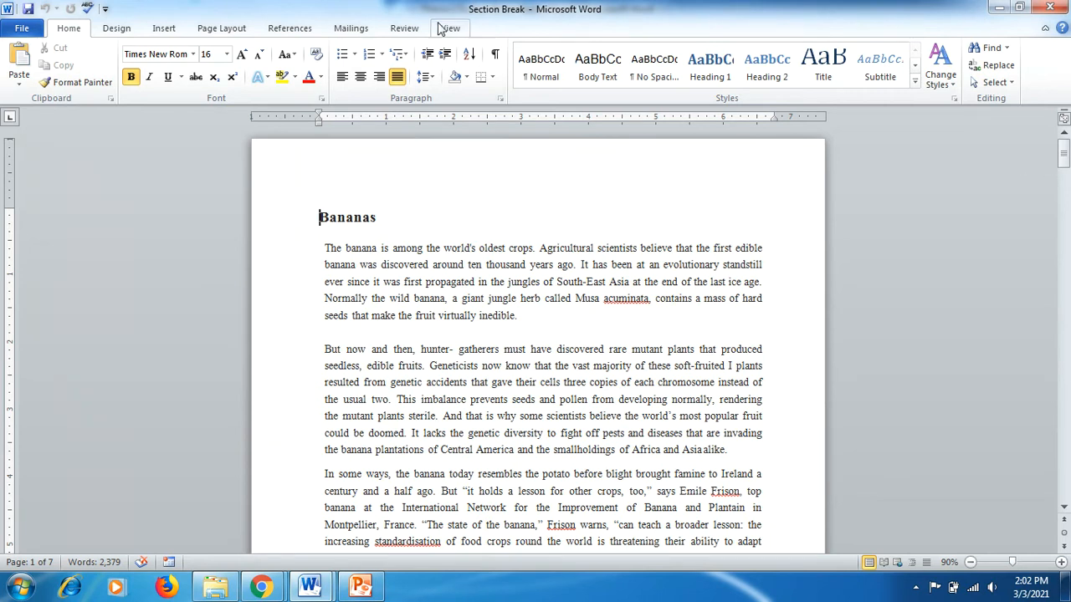
Insert a Next Page section break at the end of the Bananas article and remove the blank space above the Coastal Archaeology of Britain heading
{"action": "left_click_drag", "start_coordinate": [1065, 164], "coordinate": [1064, 202]}
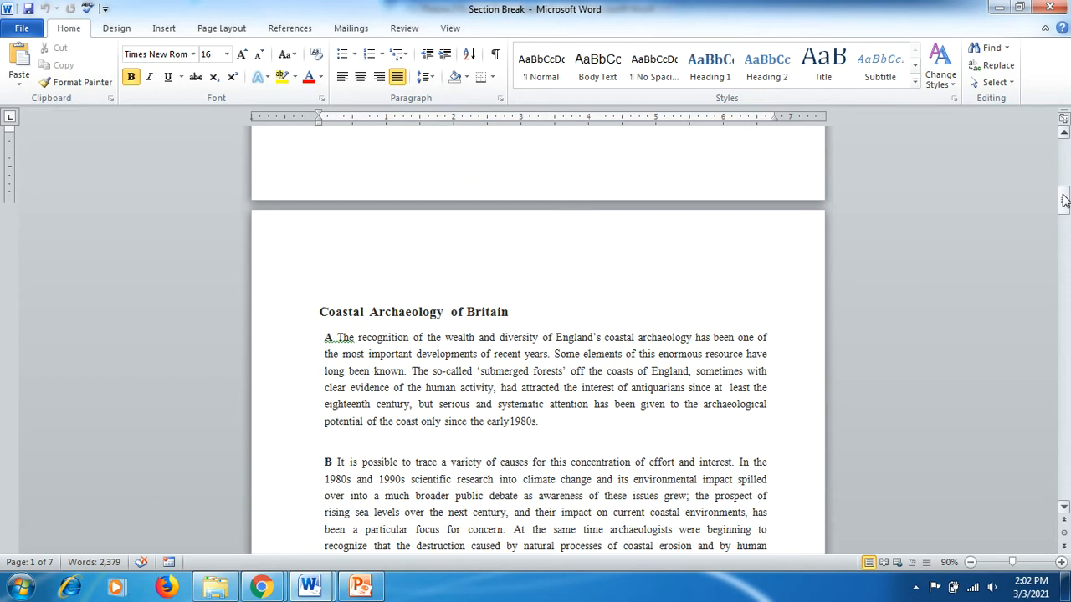
{"action": "mouse_move", "coordinate": [1065, 202]}
{"action": "left_mouse_down"}
{"action": "mouse_move", "coordinate": [1065, 251]}
{"action": "mouse_move", "coordinate": [1065, 201]}
{"action": "left_mouse_up"}
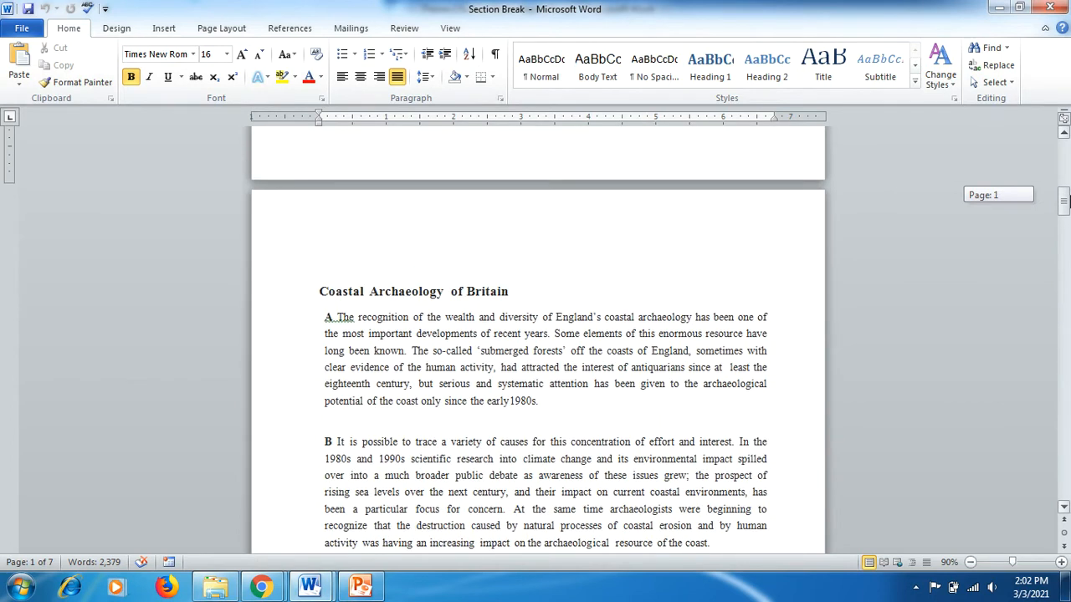
{"action": "left_click_drag", "start_coordinate": [1065, 201], "coordinate": [1065, 191]}
{"action": "left_click", "coordinate": [739, 221]}
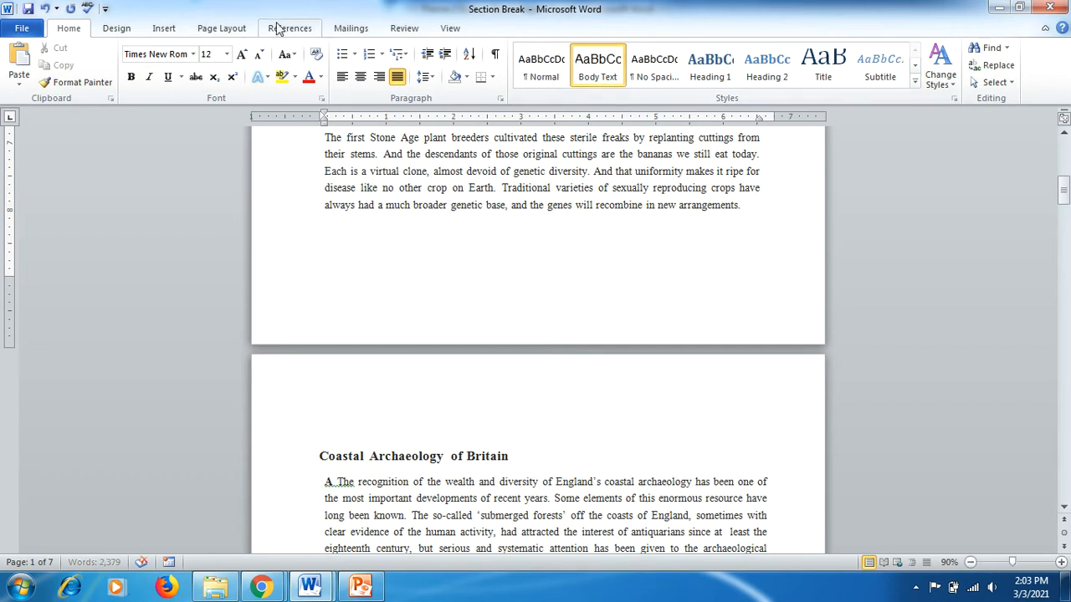
{"action": "left_click", "coordinate": [213, 28]}
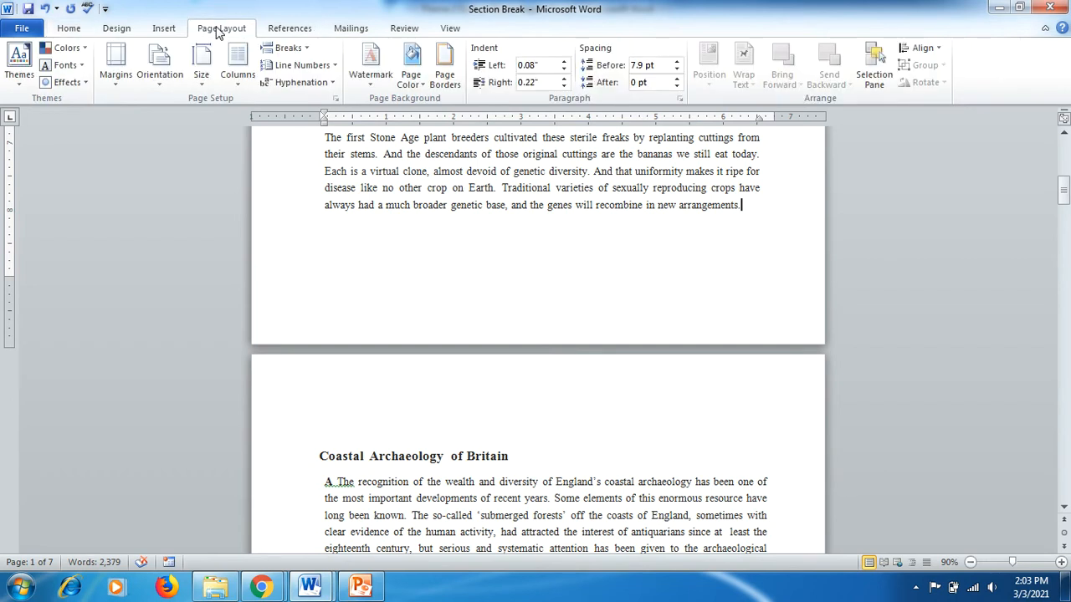
{"action": "left_click", "coordinate": [310, 51]}
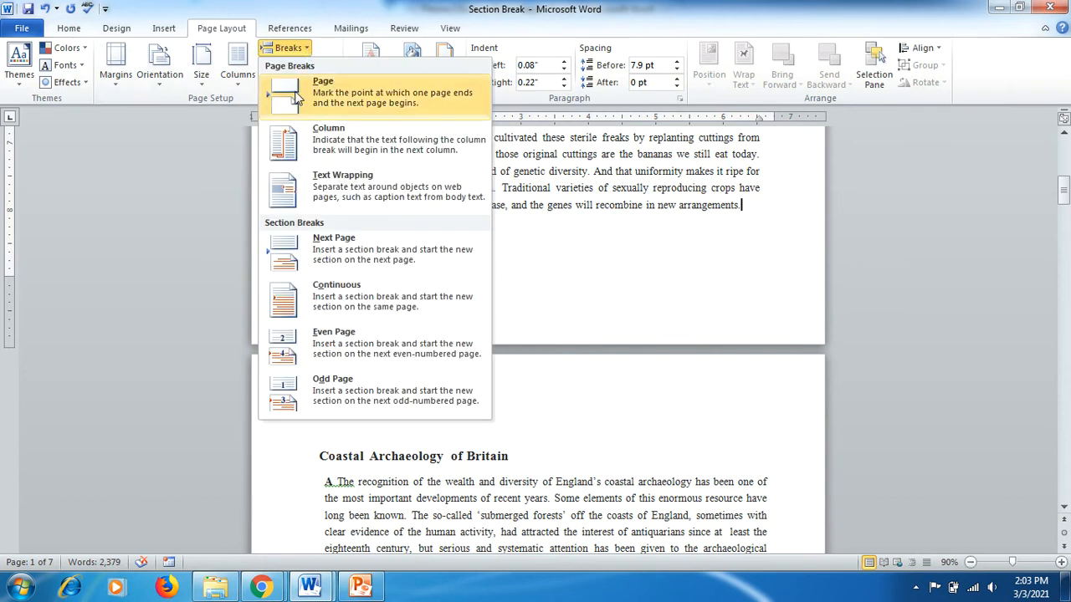
{"action": "left_click", "coordinate": [333, 249]}
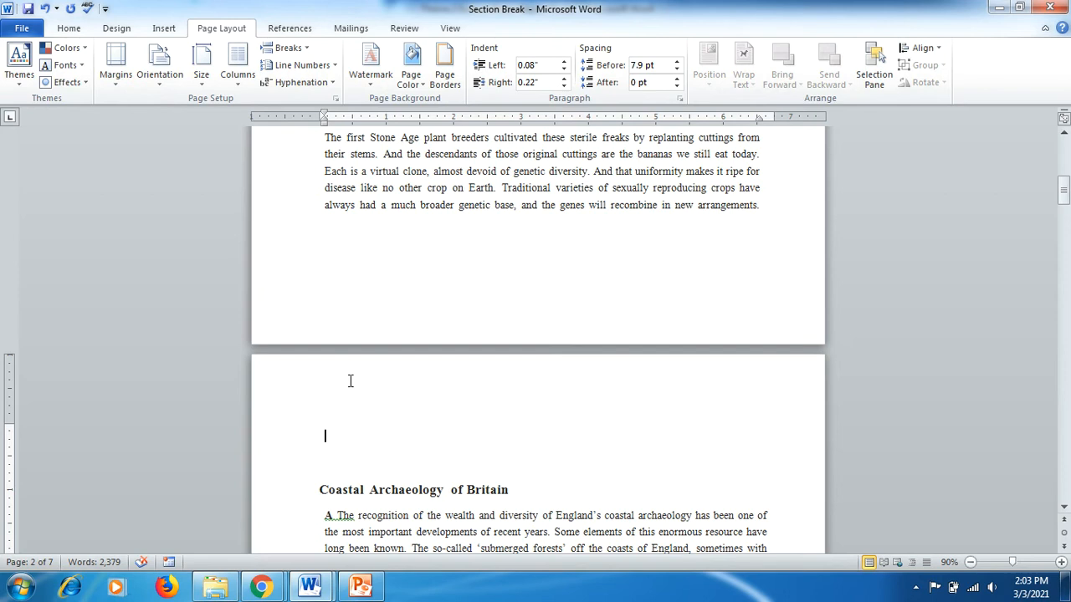
{"action": "key", "text": "Delete"}
{"action": "key", "text": "Delete"}
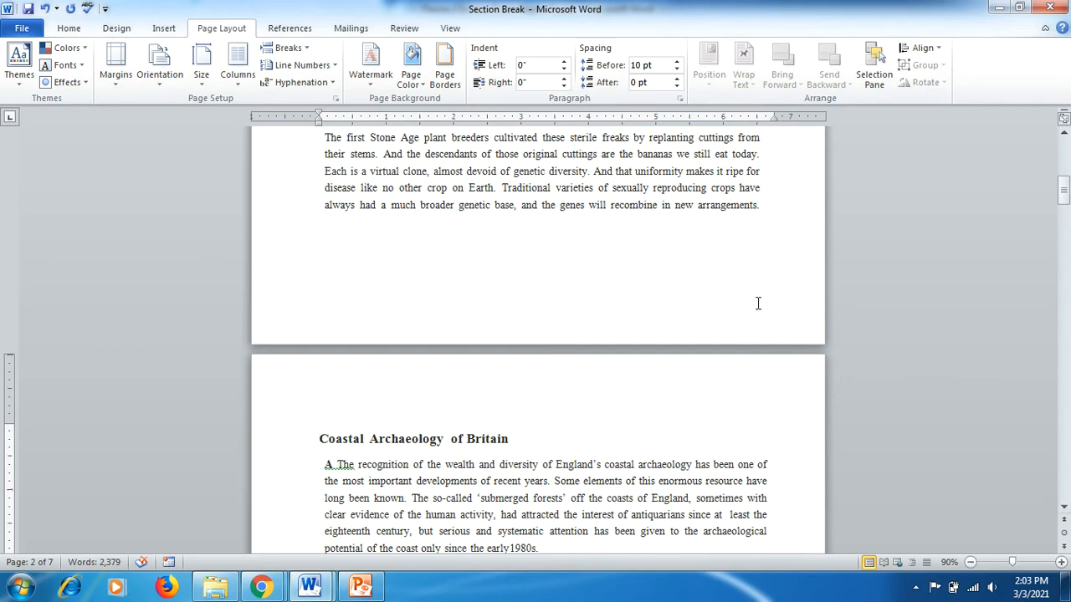
Insert a Next Page section break after paragraph E of Coastal Archaeology of Britain and remove the blank space above the Travel Books heading
{"action": "left_click_drag", "start_coordinate": [1063, 198], "coordinate": [1062, 244]}
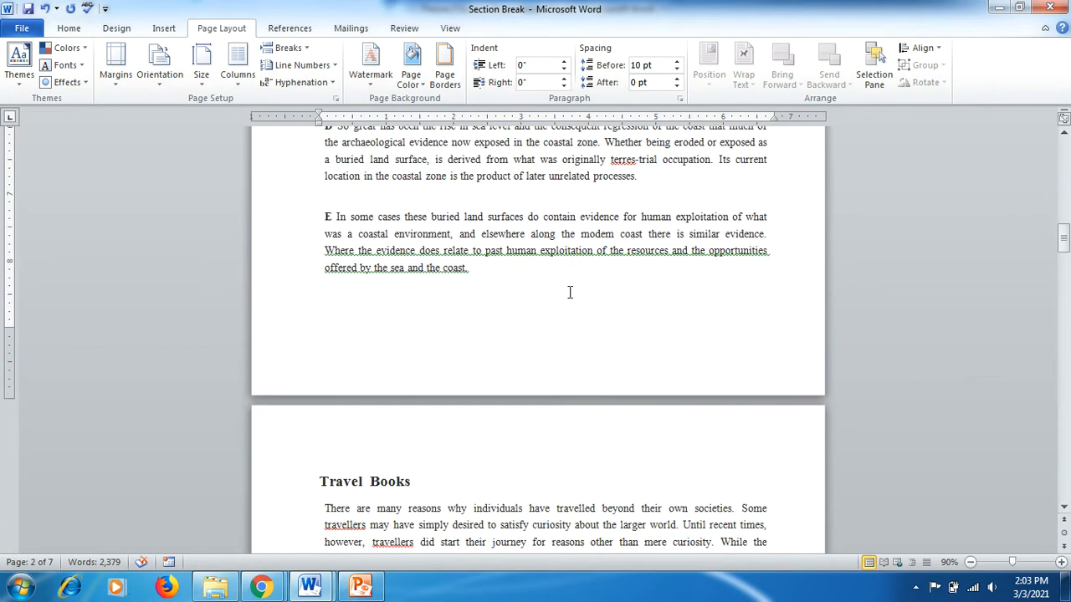
{"action": "left_click", "coordinate": [504, 277]}
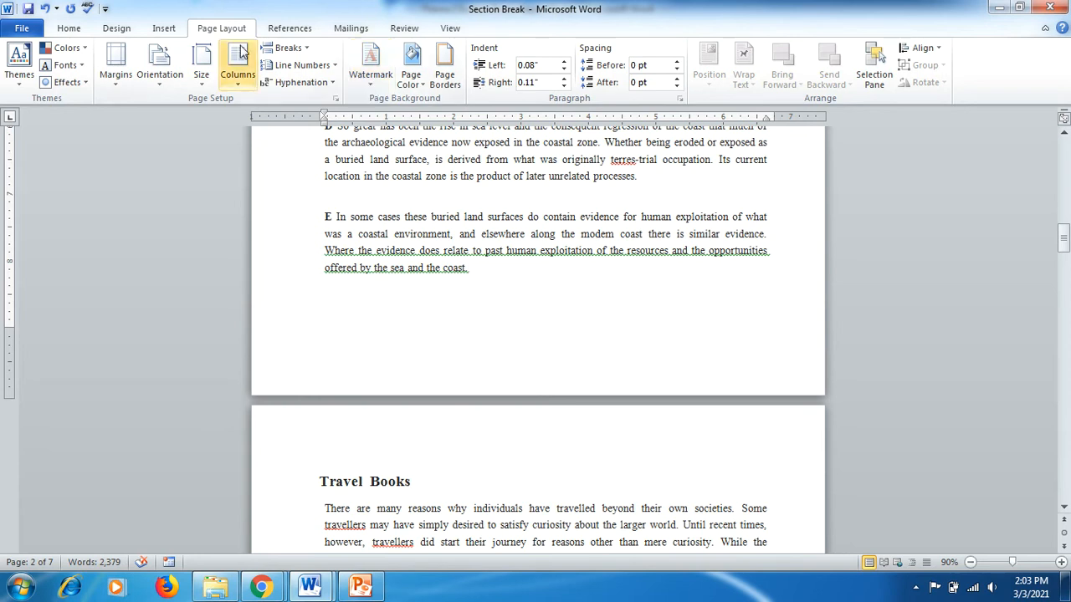
{"action": "left_click", "coordinate": [304, 52]}
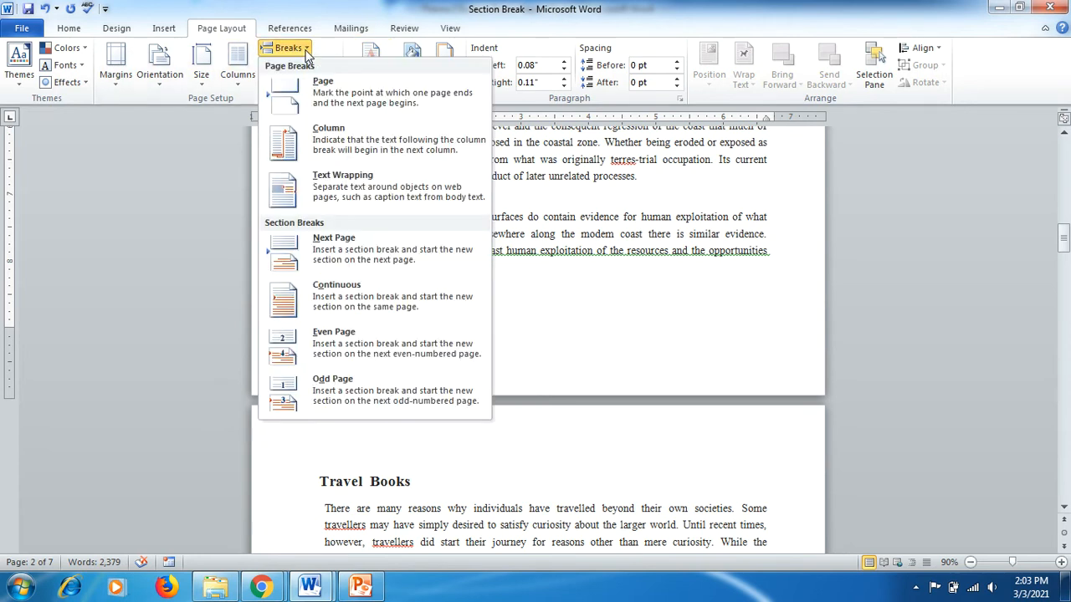
{"action": "left_click", "coordinate": [335, 239]}
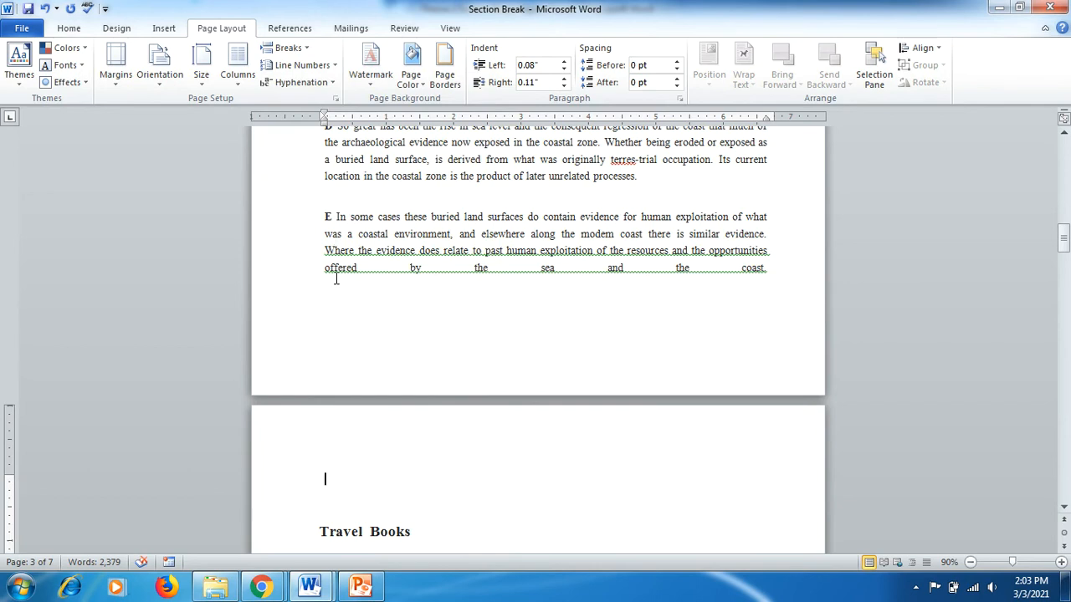
{"action": "key", "text": "Delete"}
{"action": "key", "text": "Delete"}
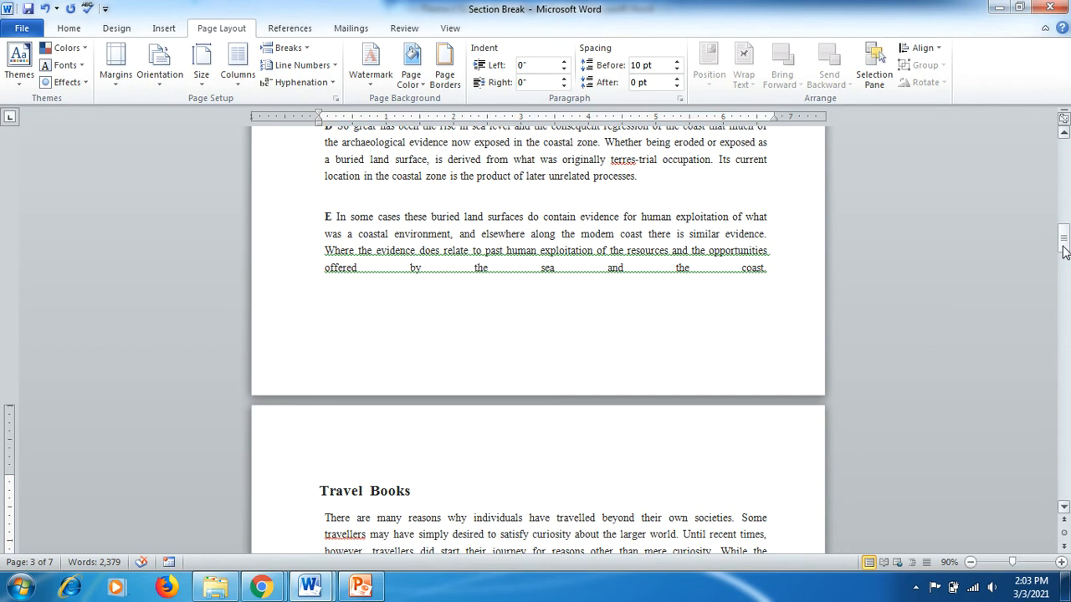
Return to the start of the document, zoom out to 50% and open the section 1 header for editing
{"action": "left_click_drag", "start_coordinate": [1064, 251], "coordinate": [1065, 250]}
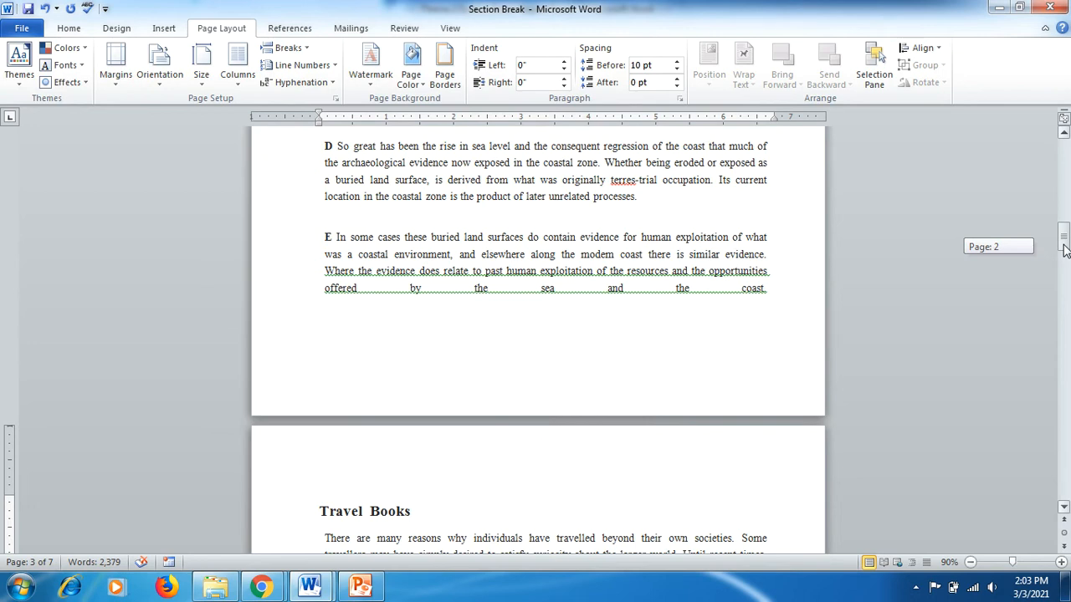
{"action": "left_click_drag", "start_coordinate": [1065, 250], "coordinate": [1068, 200]}
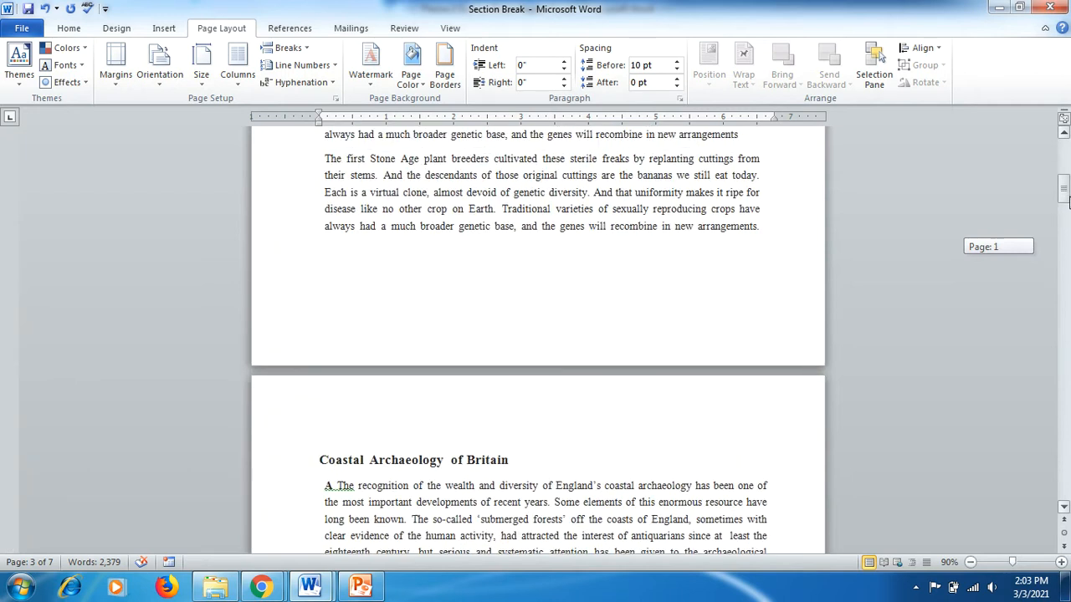
{"action": "left_click_drag", "start_coordinate": [1068, 201], "coordinate": [1066, 142]}
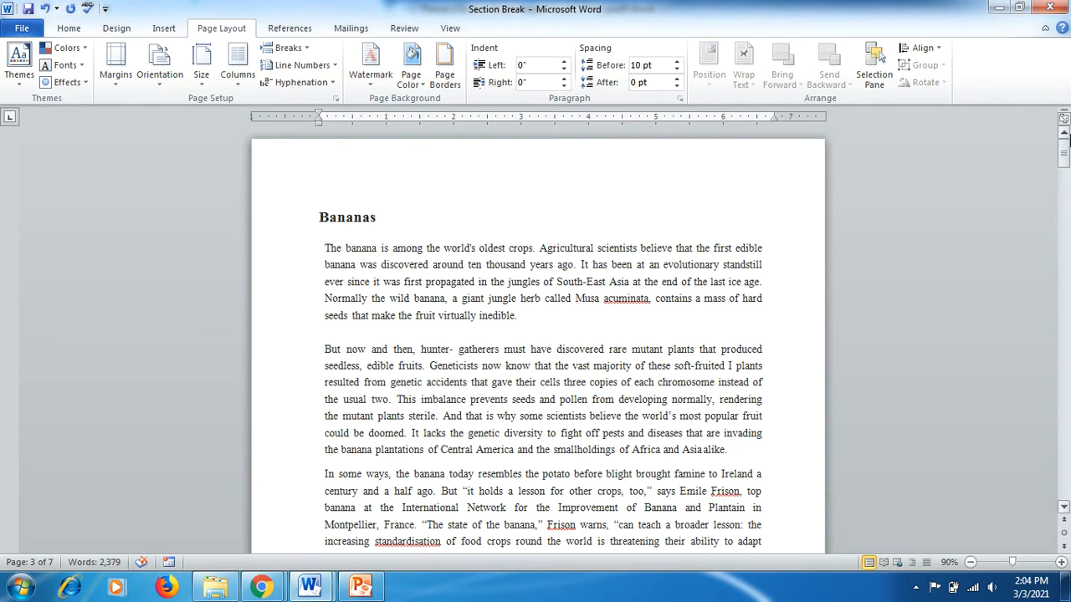
{"action": "left_click", "coordinate": [971, 562]}
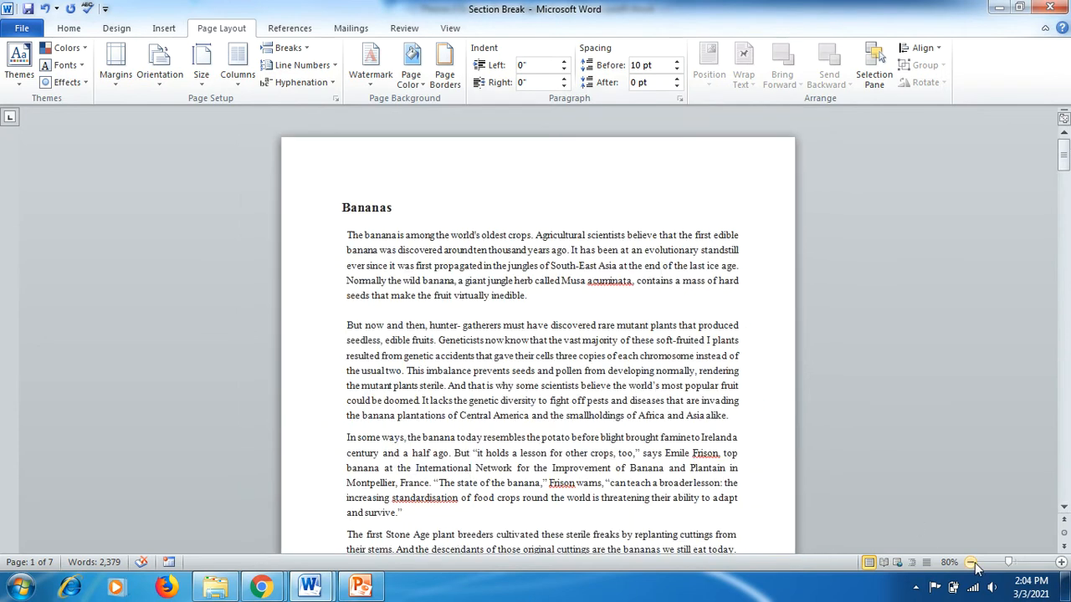
{"action": "left_click", "coordinate": [971, 563]}
{"action": "left_click", "coordinate": [971, 562]}
{"action": "left_click", "coordinate": [971, 562]}
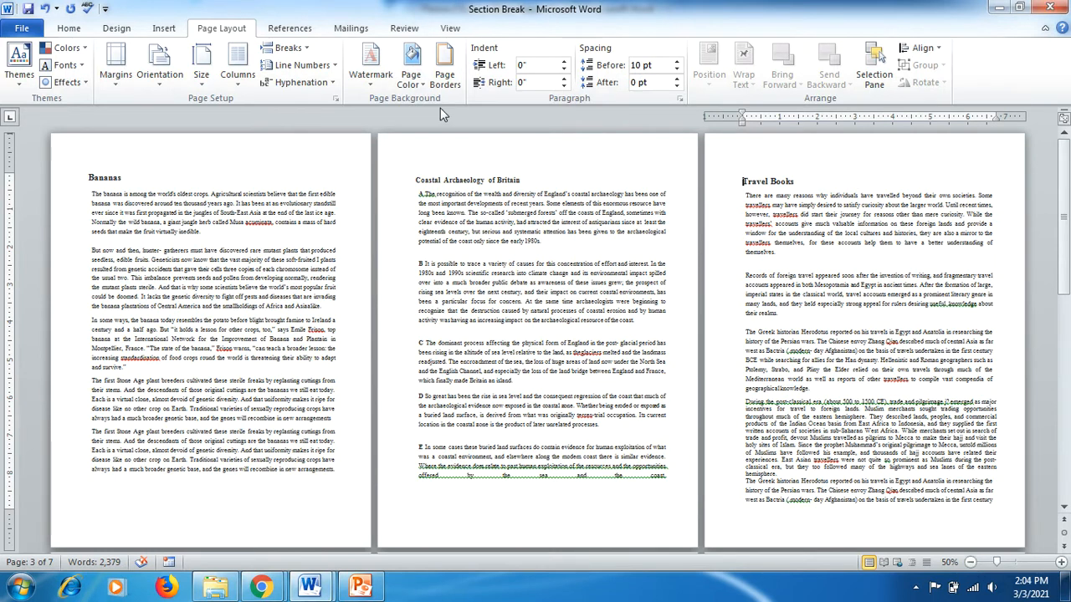
{"action": "double_click", "coordinate": [318, 149]}
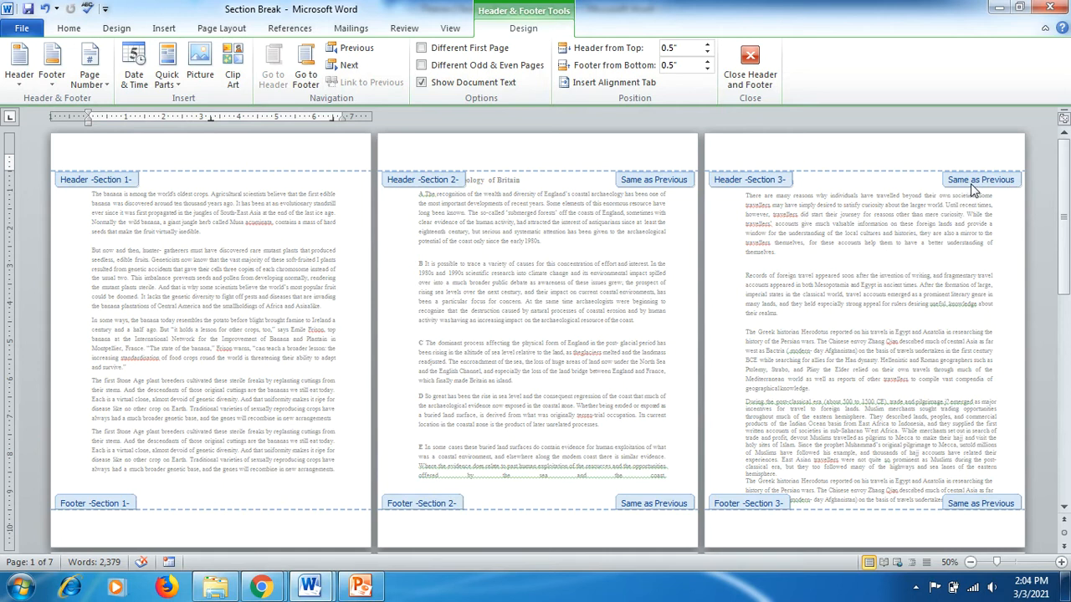
Unlink the section 2 and section 3 headers from the previous section
{"action": "left_click", "coordinate": [556, 149]}
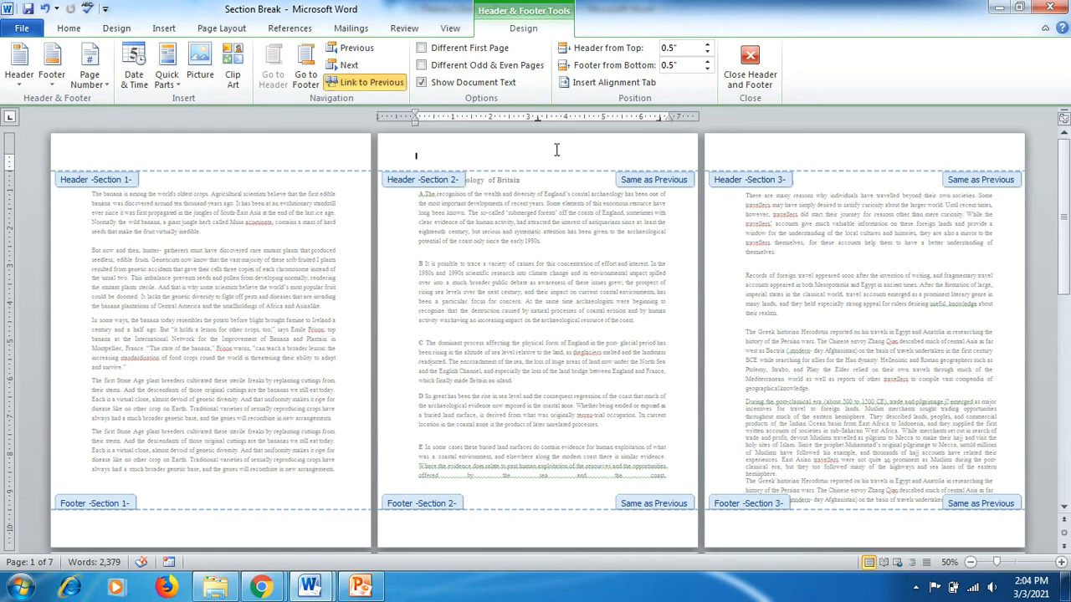
{"action": "left_click", "coordinate": [376, 84]}
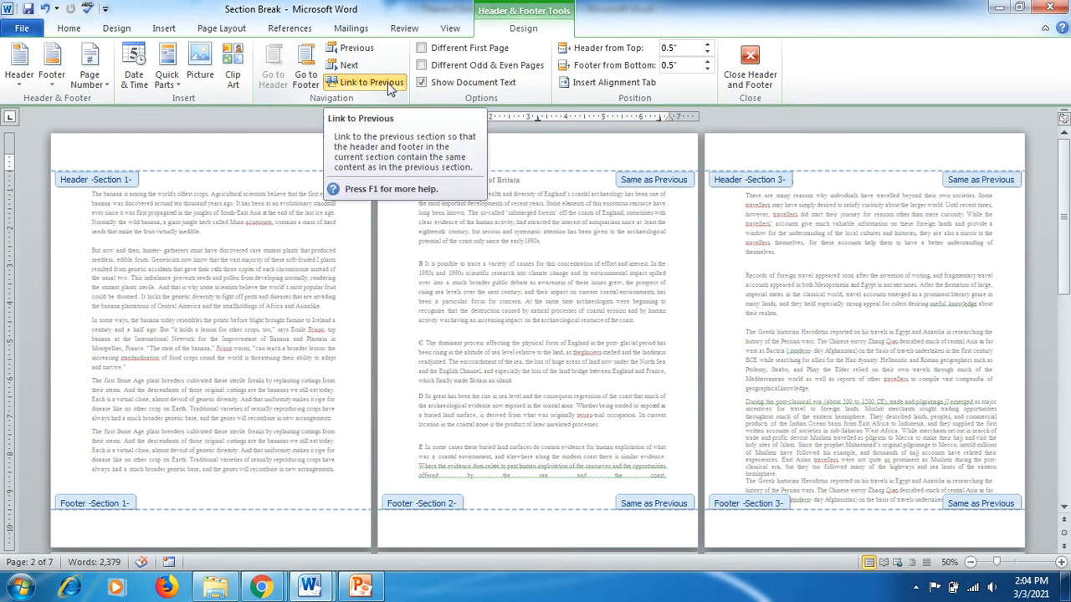
{"action": "left_click", "coordinate": [764, 149]}
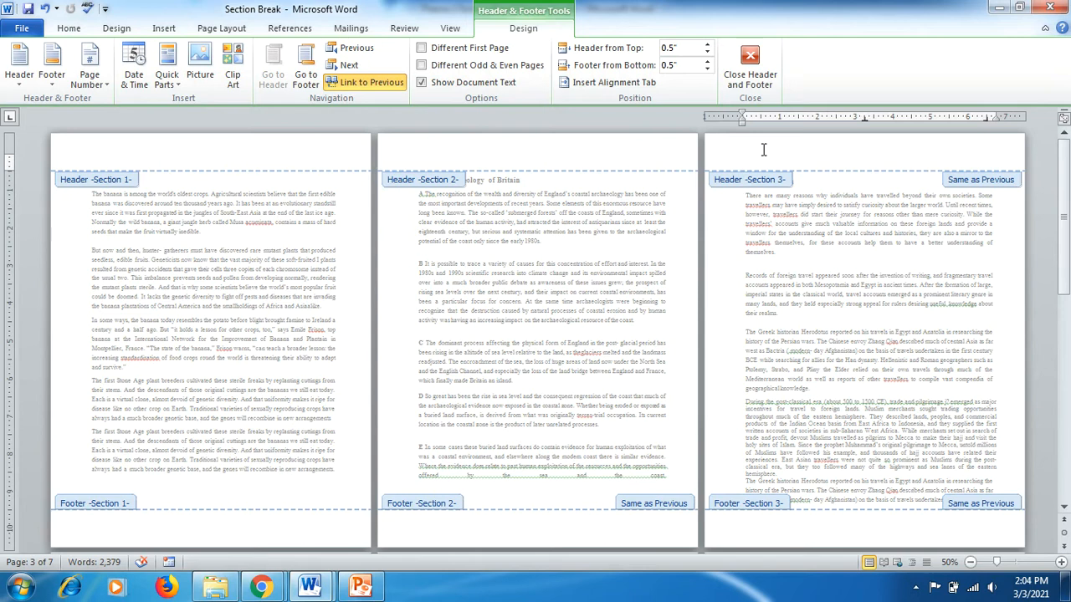
{"action": "left_click", "coordinate": [385, 83]}
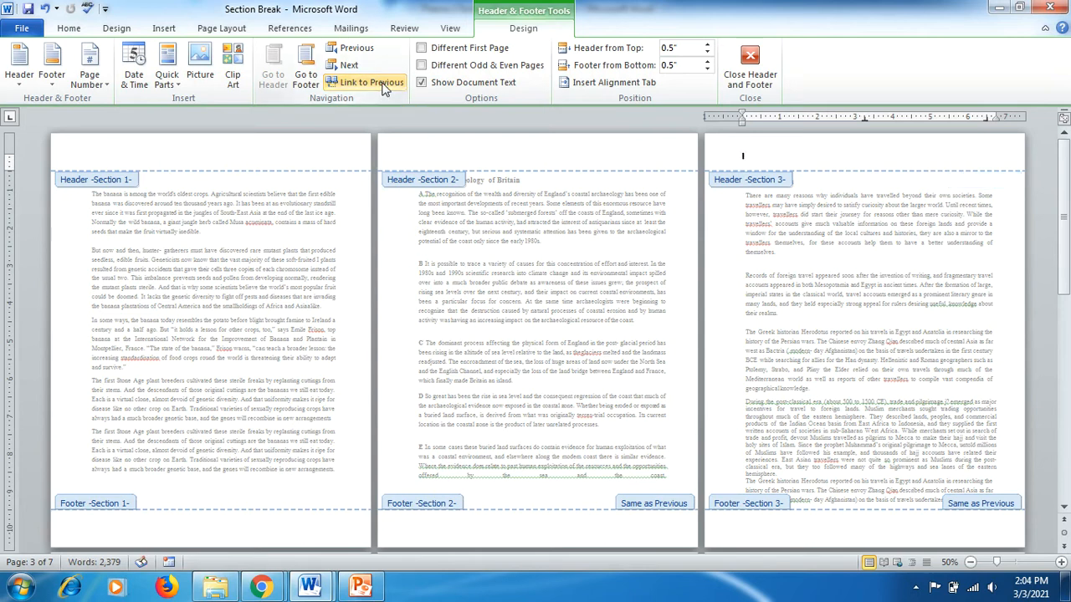
Unlink the section 3 and section 2 footers from the previous section
{"action": "left_click", "coordinate": [762, 526]}
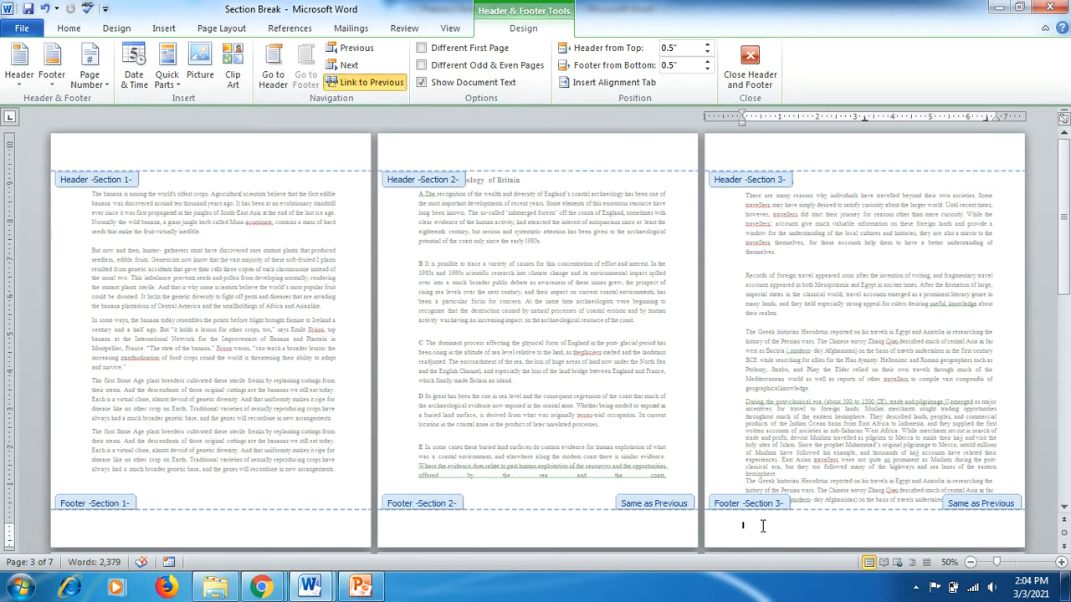
{"action": "left_click", "coordinate": [365, 84]}
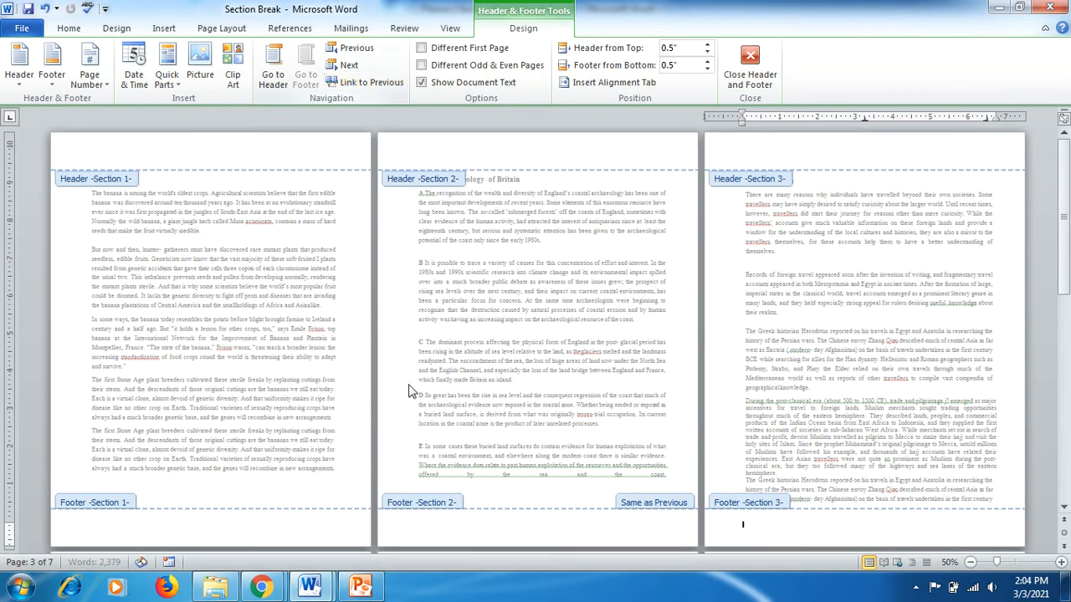
{"action": "left_click", "coordinate": [428, 527]}
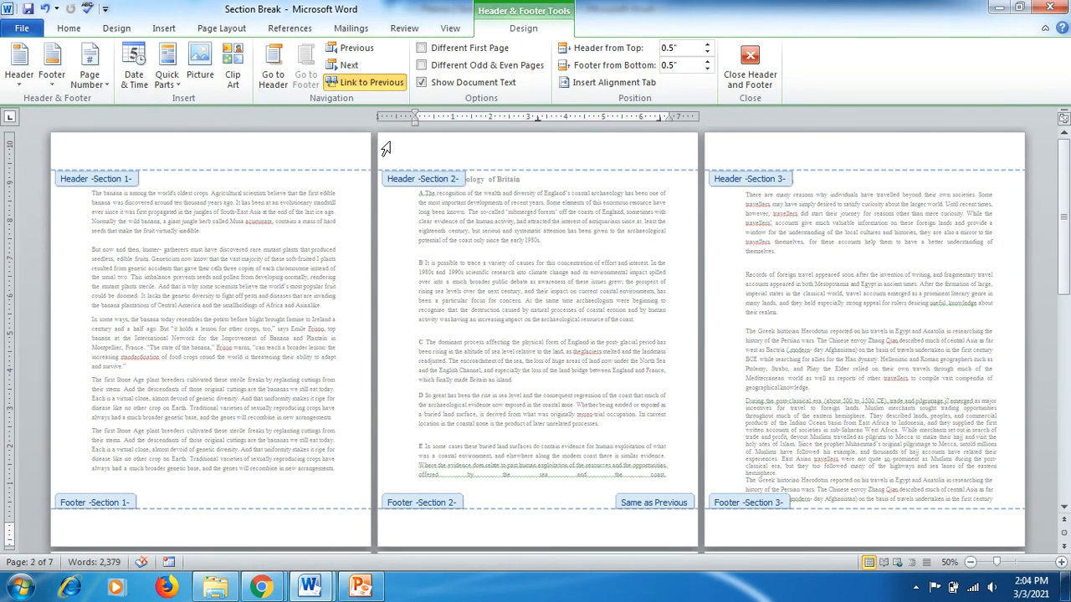
{"action": "left_click", "coordinate": [378, 81]}
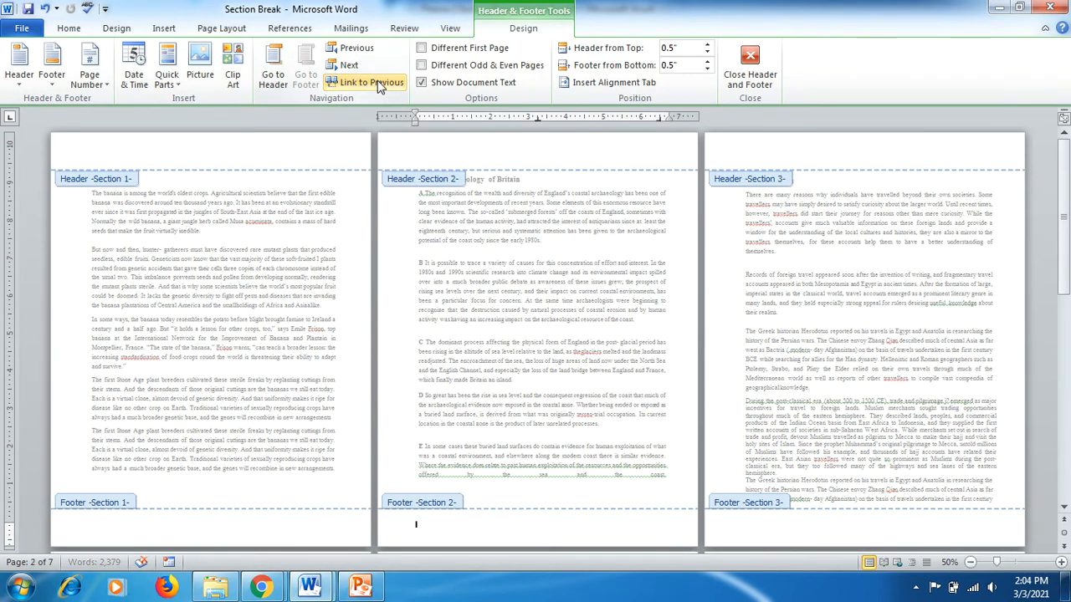
Insert the built-in Blank header in section 1 and replace its placeholder with "Explore Banaas"
{"action": "left_click", "coordinate": [297, 159]}
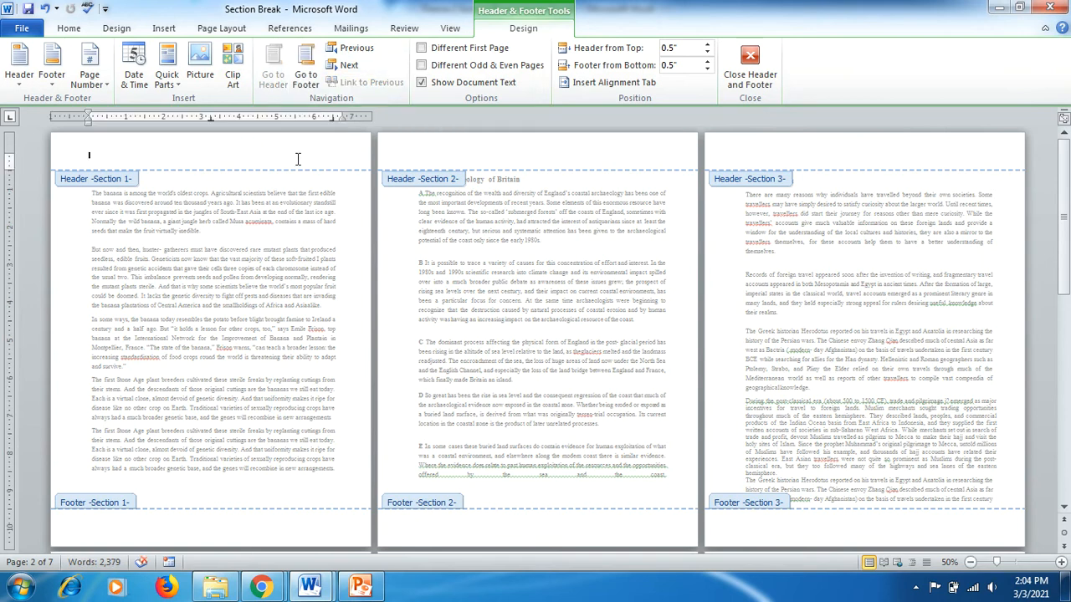
{"action": "left_click", "coordinate": [244, 527]}
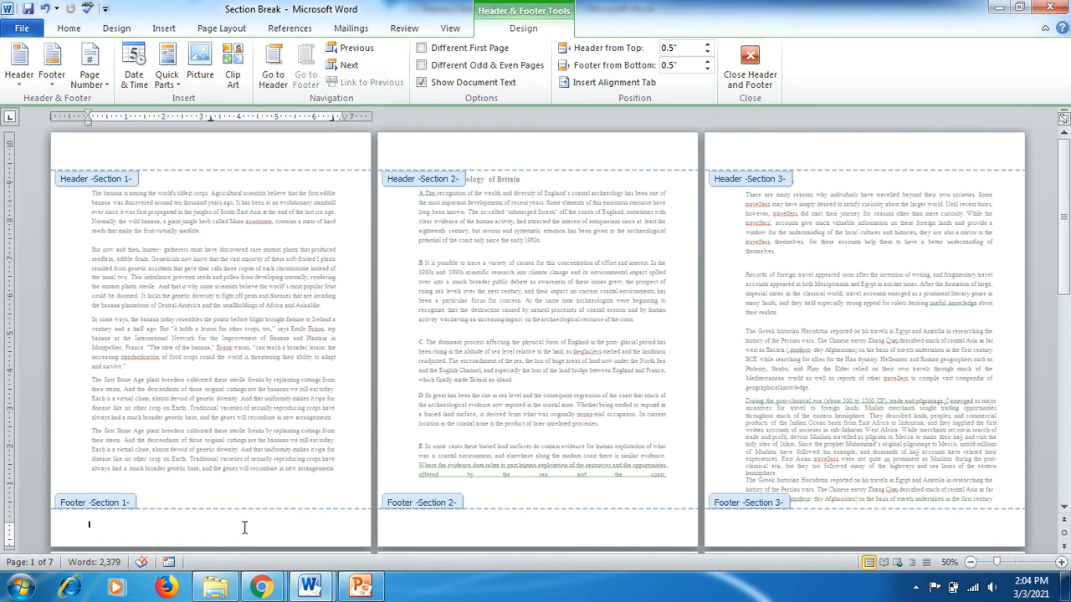
{"action": "left_click", "coordinate": [268, 155]}
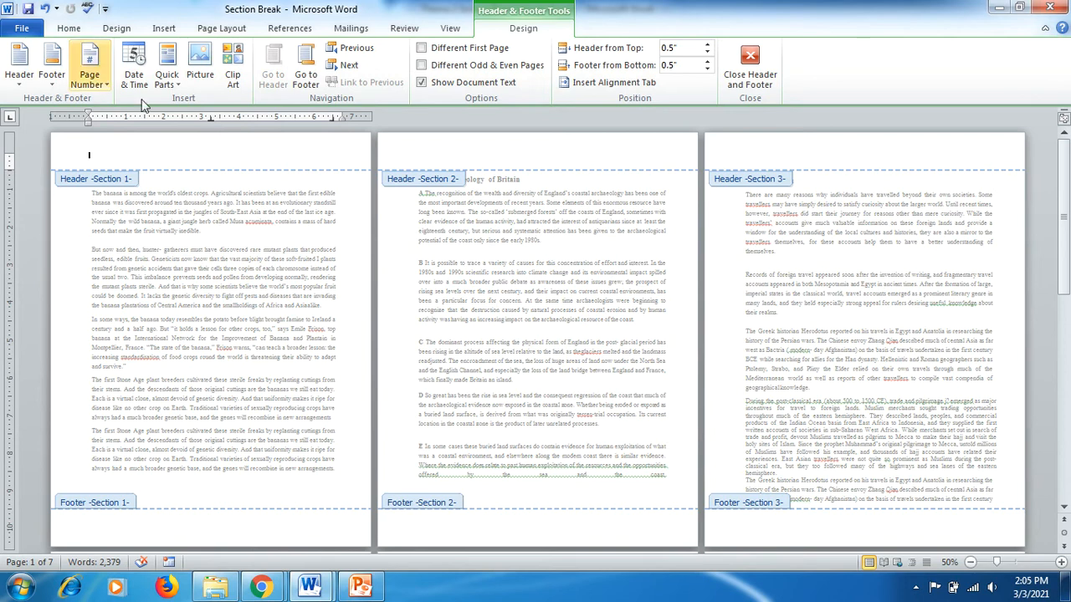
{"action": "left_click", "coordinate": [20, 84]}
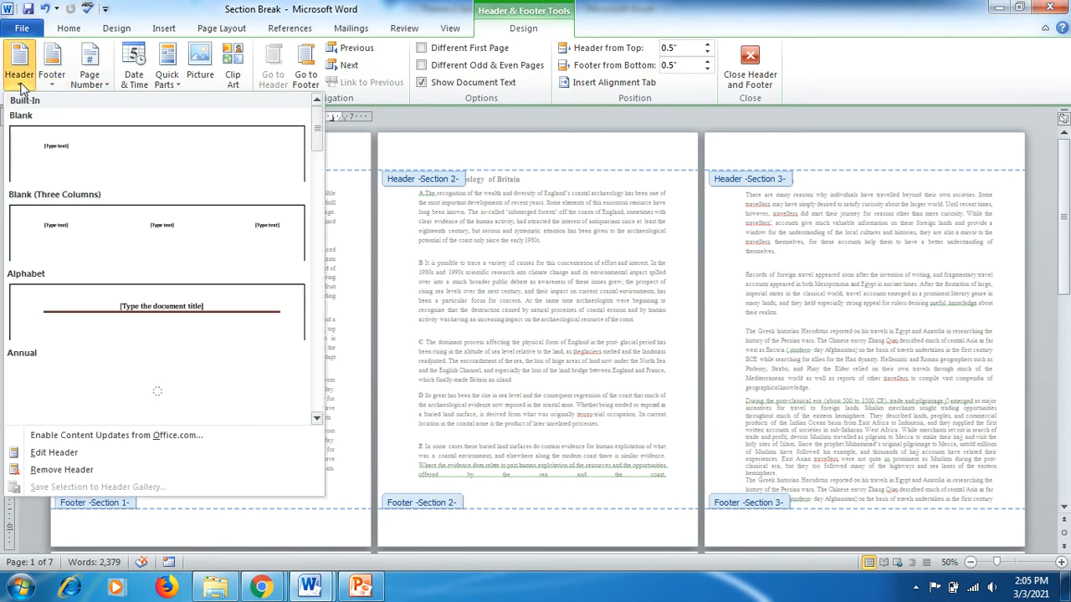
{"action": "left_click", "coordinate": [65, 156]}
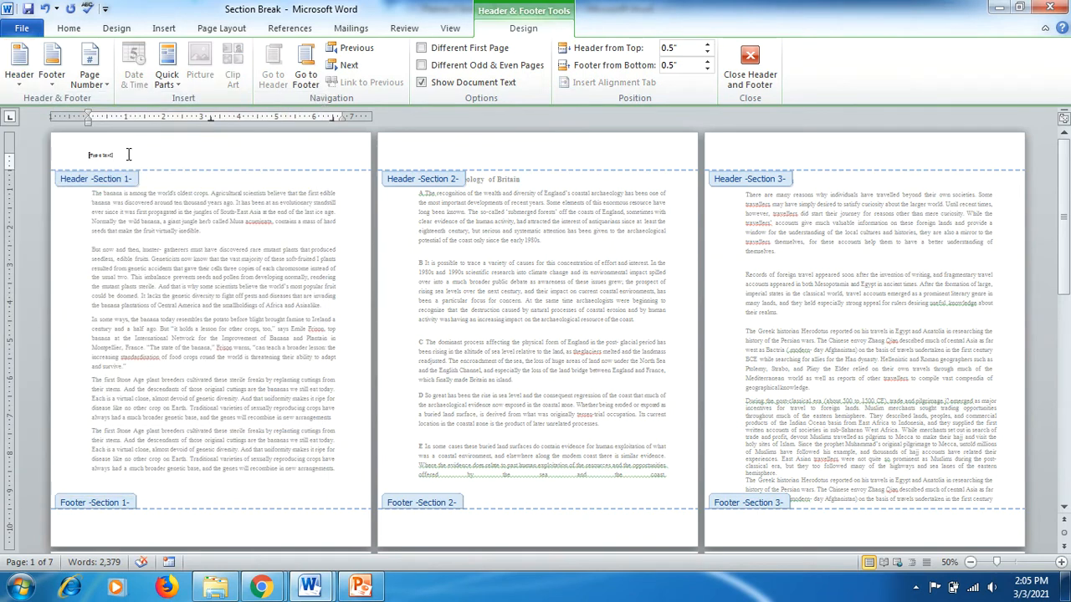
{"action": "left_click", "coordinate": [88, 154]}
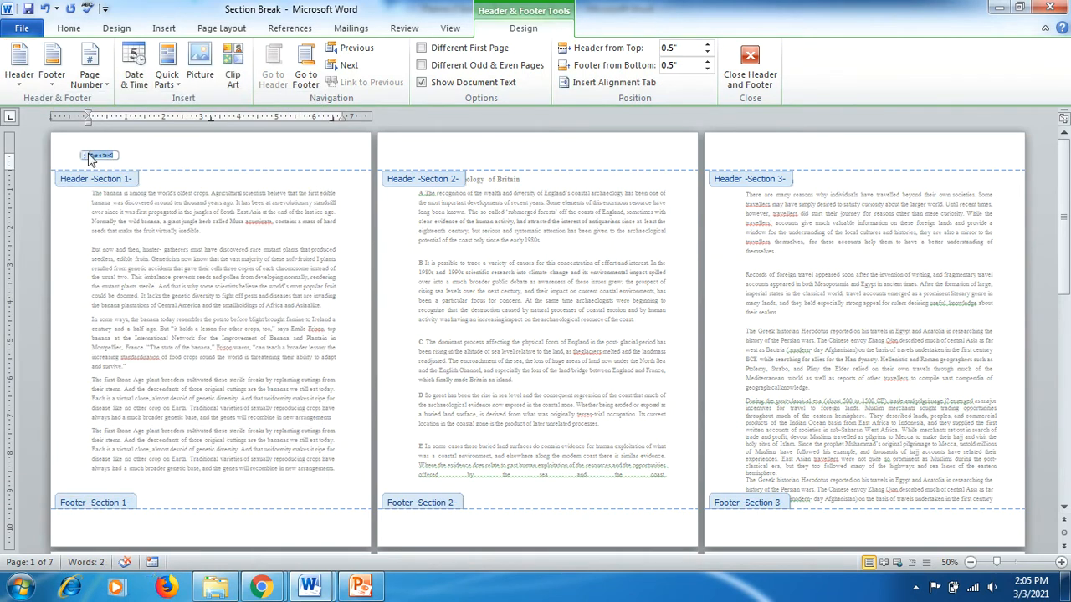
{"action": "type", "text": "Before Section"}
Enlarge the section 1 header text to 18 pt and correct its spelling to "Explore Bananas"
{"action": "left_click_drag", "start_coordinate": [126, 156], "coordinate": [89, 155]}
{"action": "left_click", "coordinate": [66, 30]}
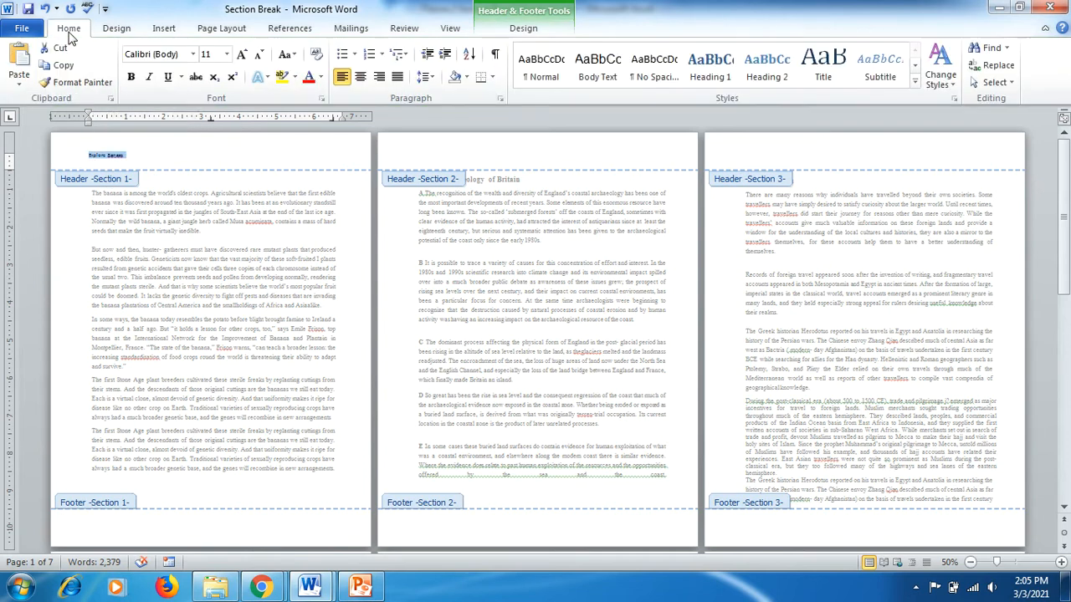
{"action": "left_click", "coordinate": [241, 55]}
{"action": "left_click", "coordinate": [241, 55]}
{"action": "left_click", "coordinate": [241, 55]}
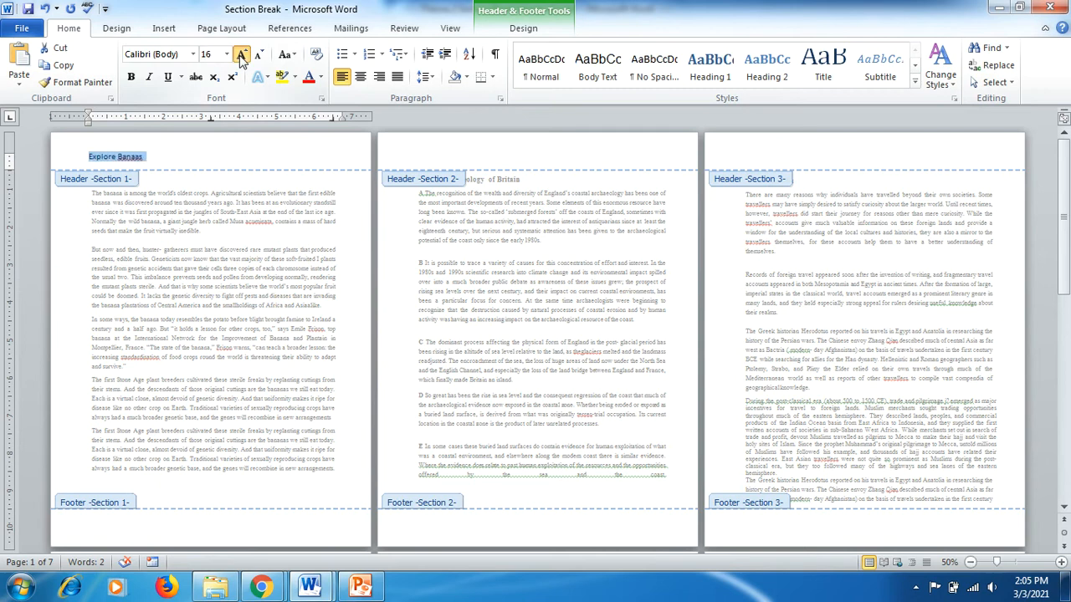
{"action": "left_click", "coordinate": [241, 56]}
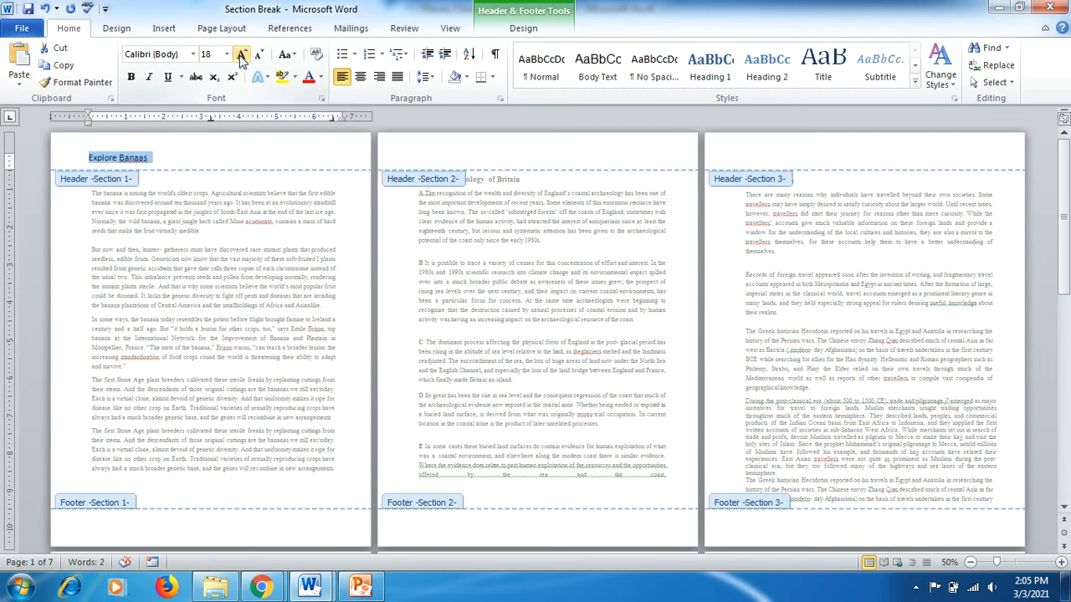
{"action": "left_click", "coordinate": [141, 158]}
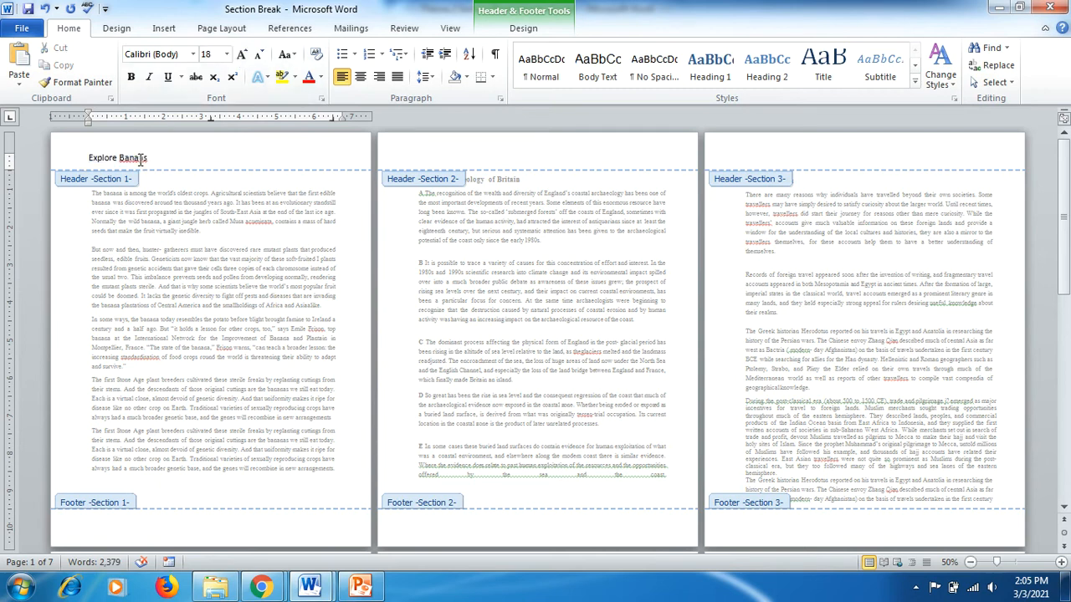
{"action": "type", "text": "n"}
Enter "Explore Britain" in the section 2 header above the Coastal Archaeology of Britain article
{"action": "left_click", "coordinate": [428, 156]}
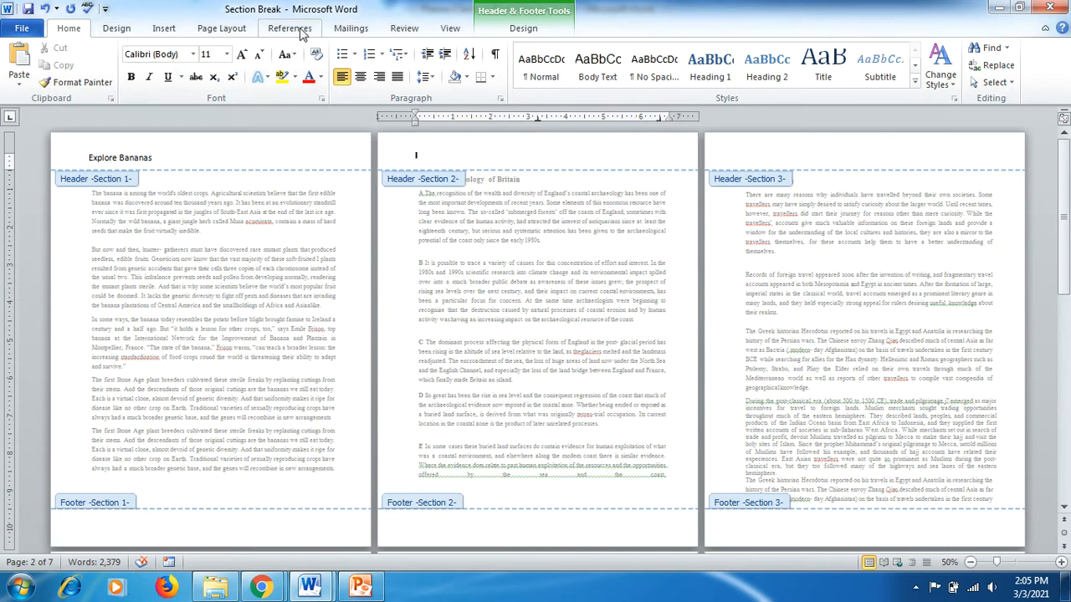
{"action": "left_click", "coordinate": [224, 30]}
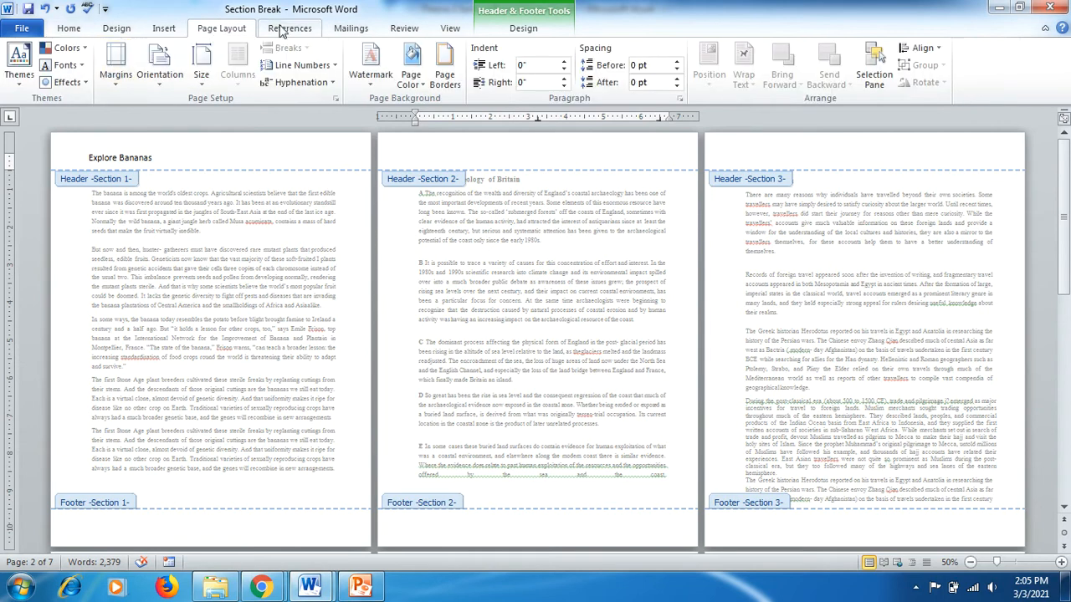
{"action": "left_click", "coordinate": [523, 28]}
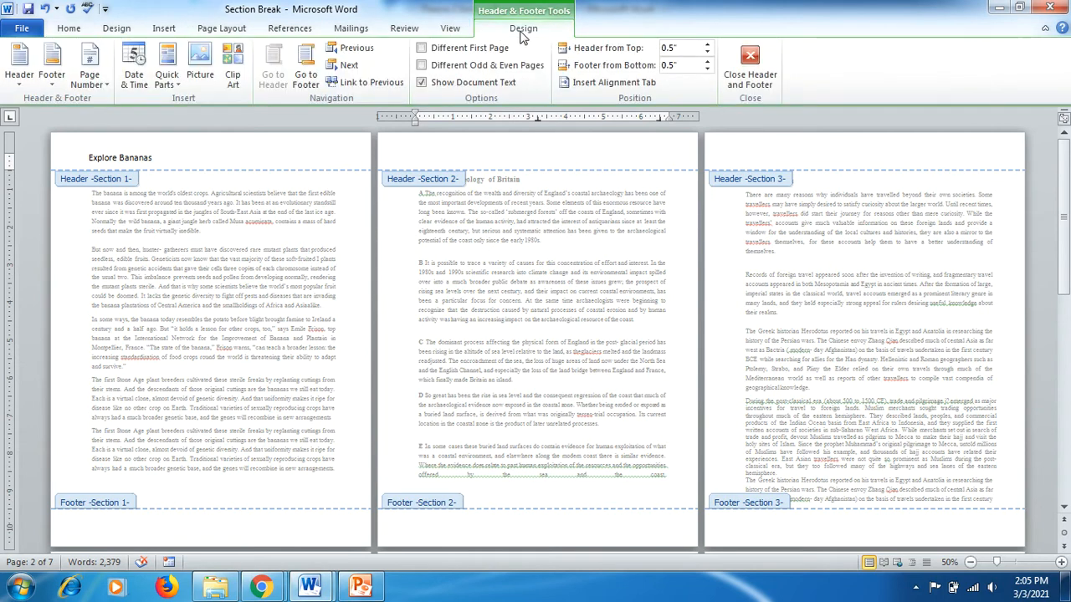
{"action": "left_click", "coordinate": [18, 79]}
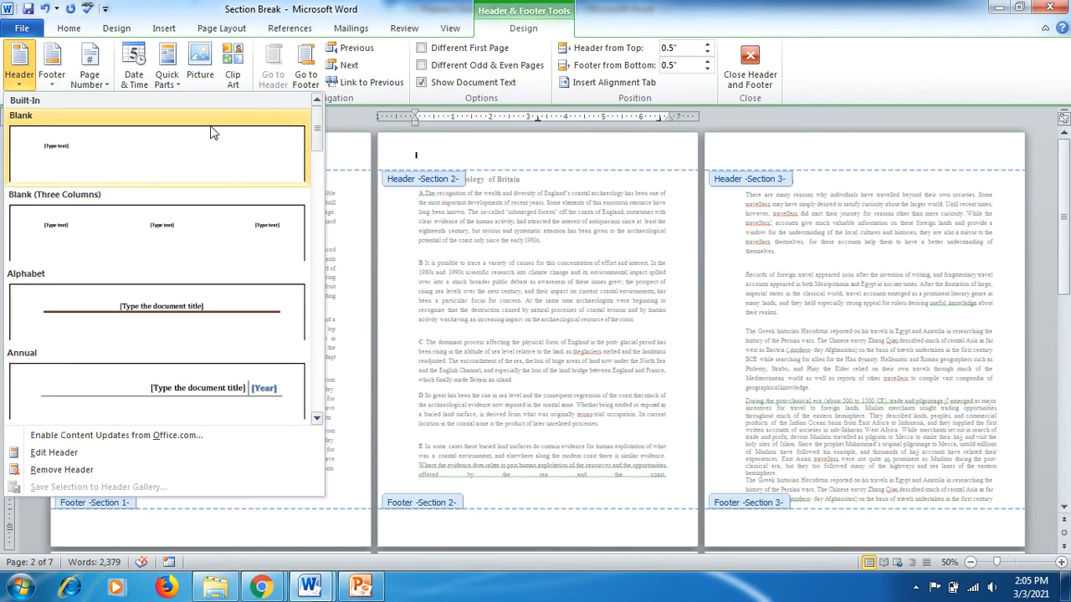
{"action": "left_click", "coordinate": [451, 156]}
{"action": "type", "text": "ar"}
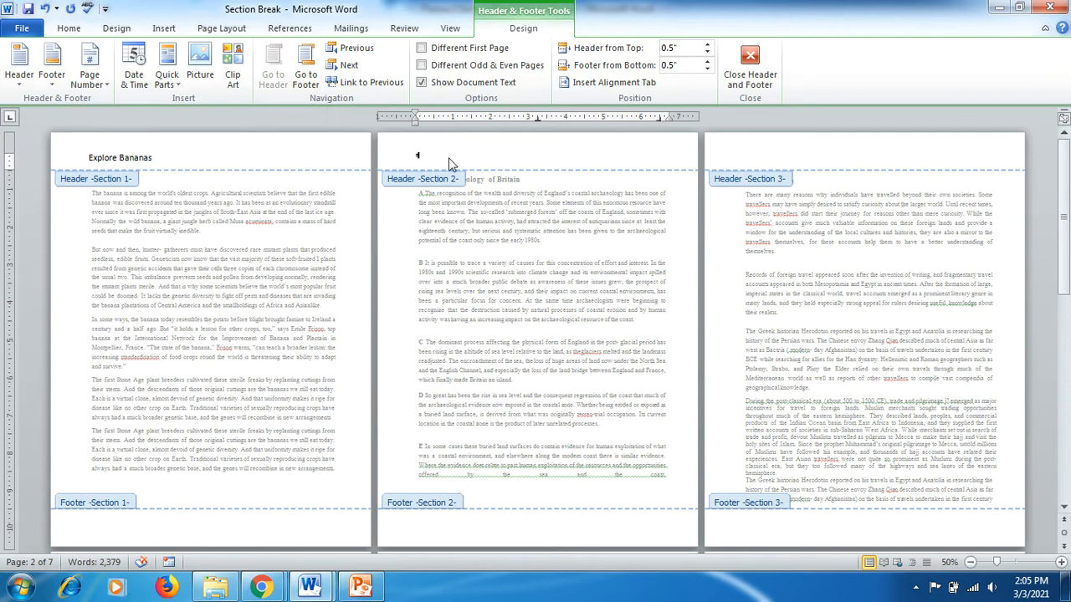
{"action": "type", "text": "plore Britain"}
Format the "Explore Britain" header text as 18 pt bold
{"action": "left_click_drag", "start_coordinate": [456, 156], "coordinate": [416, 157]}
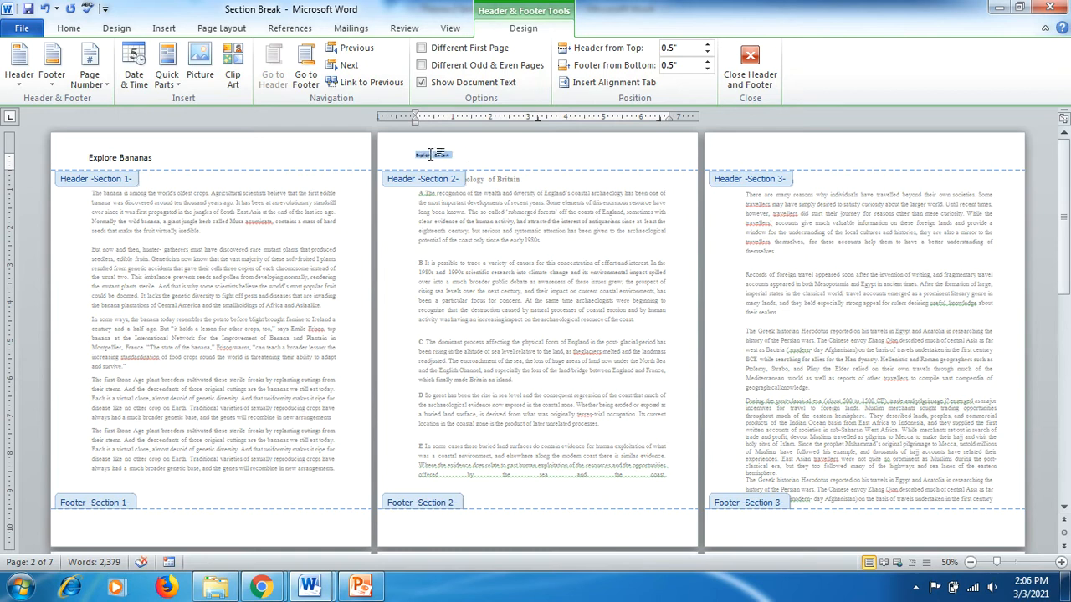
{"action": "left_click", "coordinate": [73, 30]}
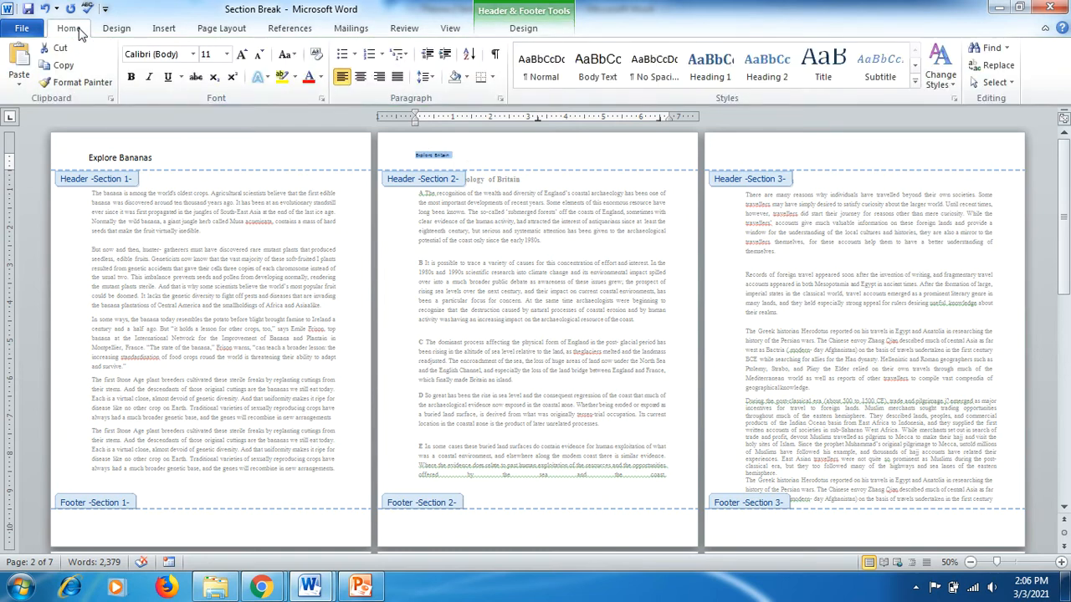
{"action": "left_click", "coordinate": [242, 54]}
{"action": "left_click", "coordinate": [242, 55]}
{"action": "left_click", "coordinate": [242, 54]}
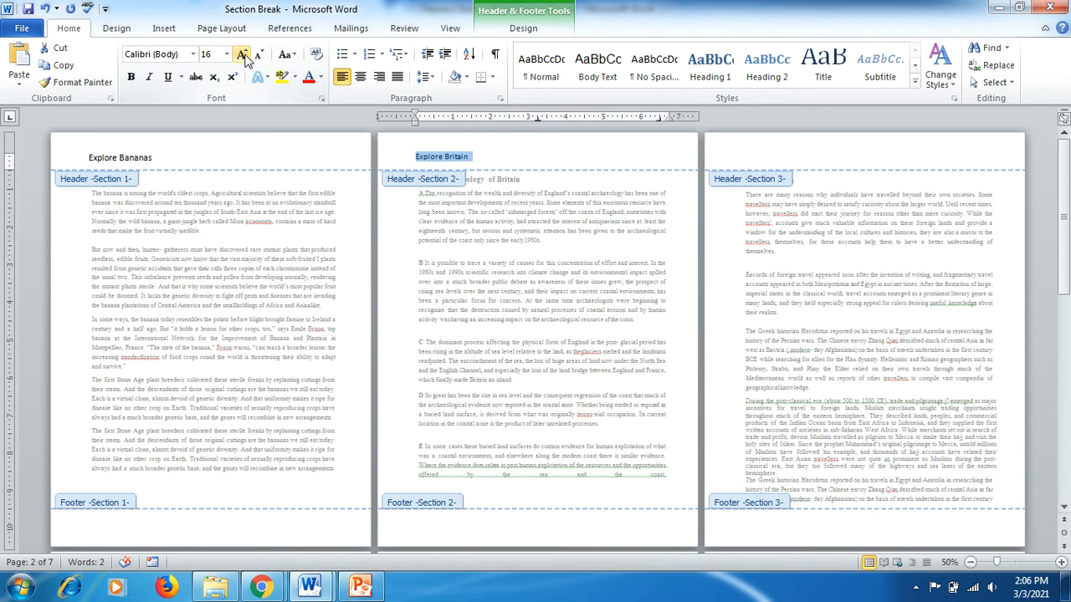
{"action": "left_click", "coordinate": [242, 55]}
{"action": "left_click", "coordinate": [130, 76]}
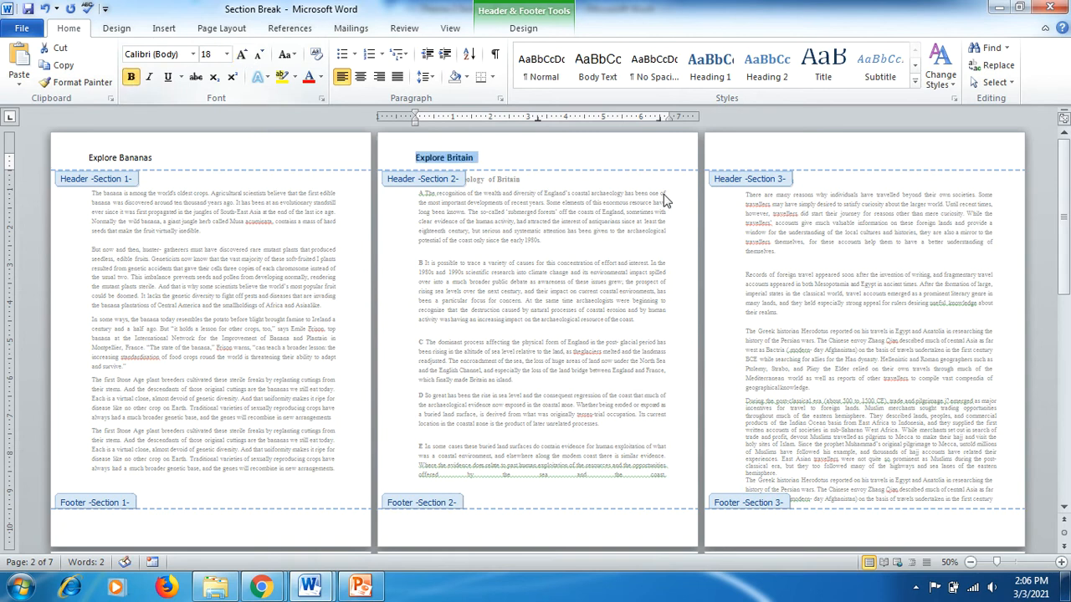
Enter "Explore Individual" in the section 3 header, format it as 16 pt bold italic, and return to the body text
{"action": "left_click", "coordinate": [774, 157]}
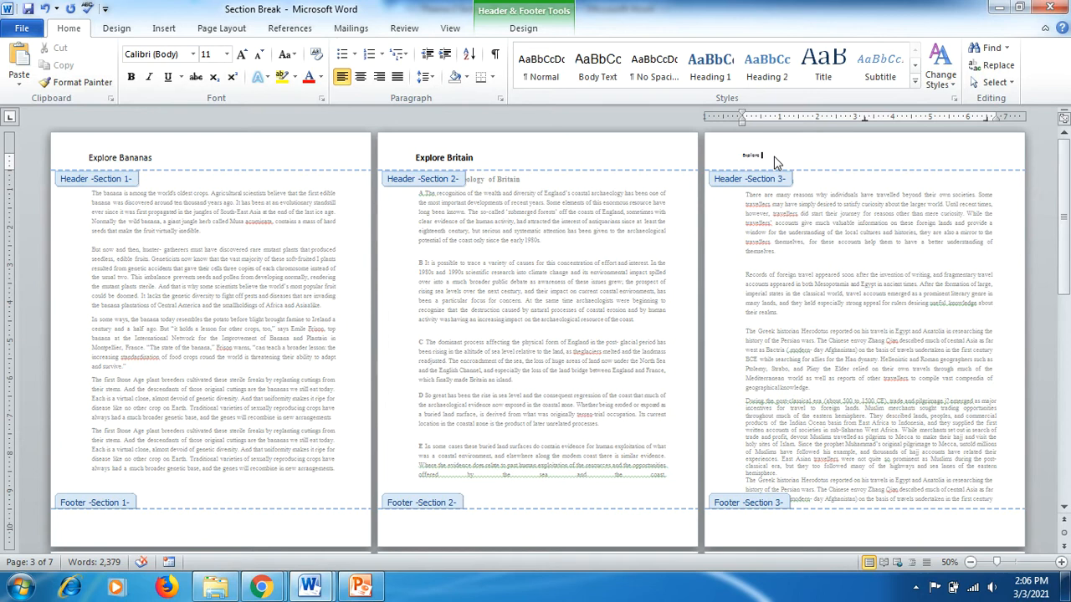
{"action": "type", "text": "idual"}
{"action": "left_click_drag", "start_coordinate": [793, 156], "coordinate": [740, 157]}
{"action": "left_click", "coordinate": [242, 55]}
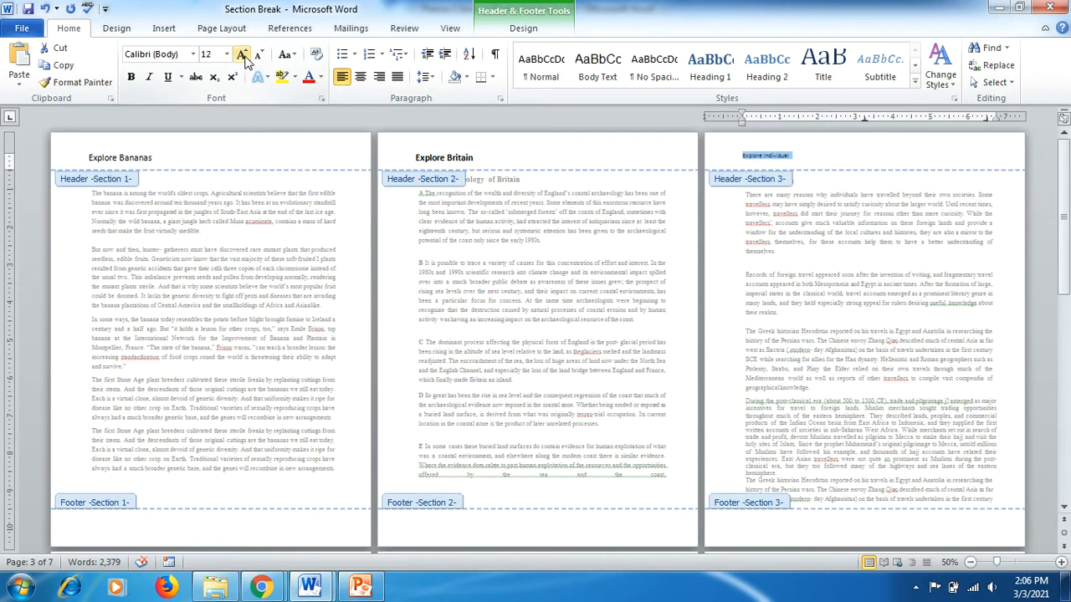
{"action": "left_click", "coordinate": [242, 56]}
{"action": "left_click", "coordinate": [242, 55]}
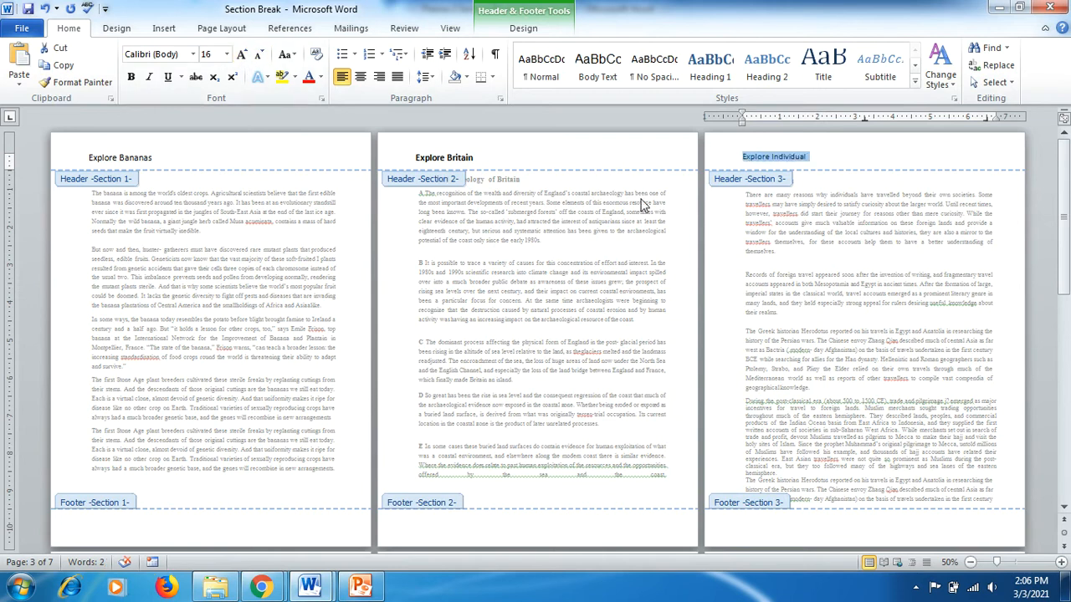
{"action": "left_click", "coordinate": [131, 81]}
{"action": "left_click", "coordinate": [149, 81]}
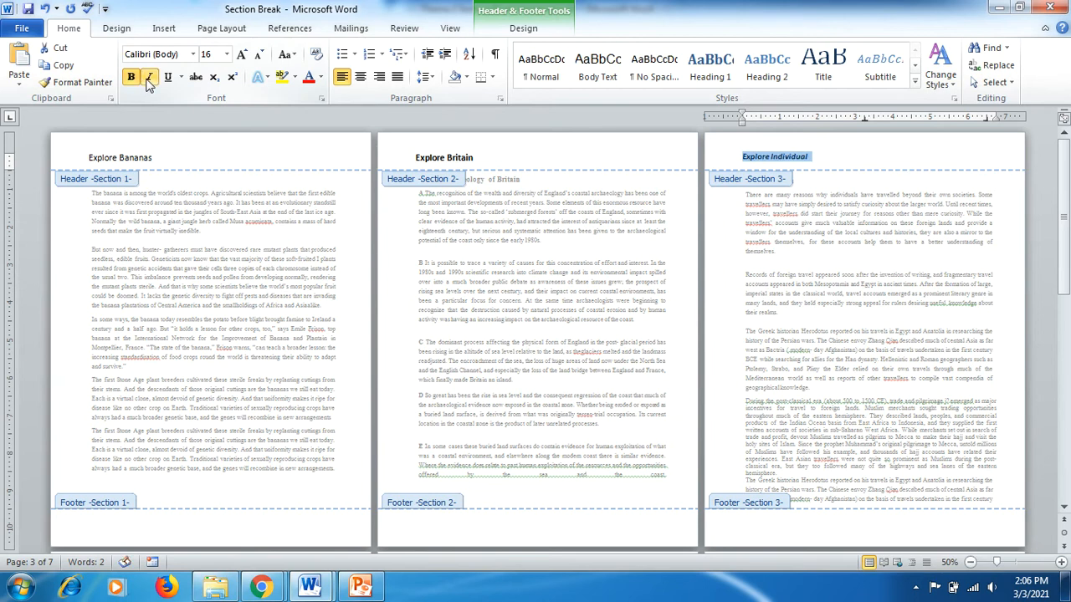
{"action": "double_click", "coordinate": [507, 239]}
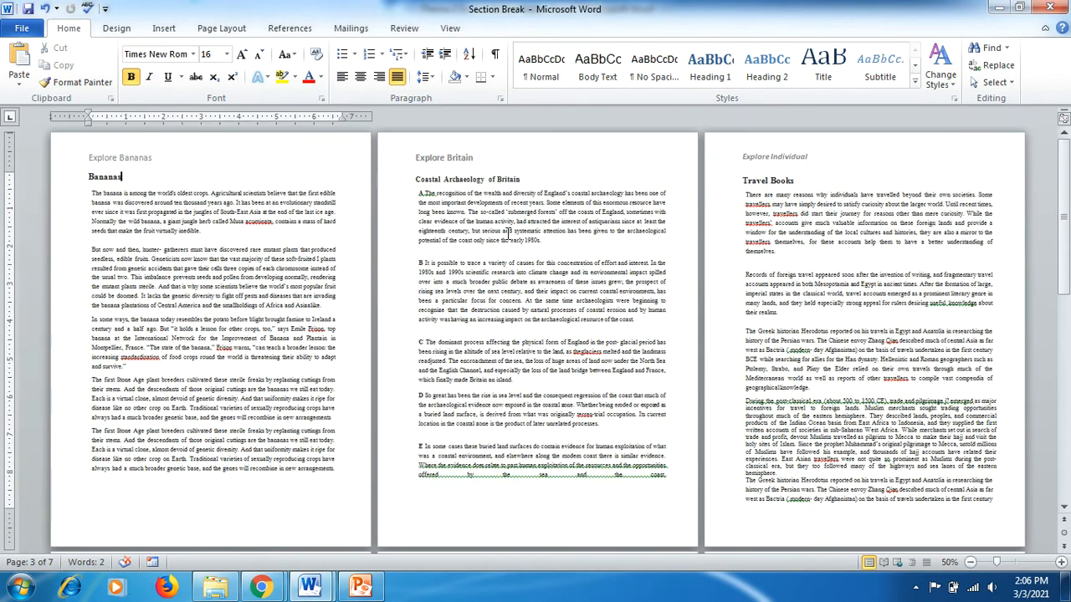
Examine the headers on the pages of all three sections, including the continuation page of the Travel Books article
{"action": "left_click", "coordinate": [1060, 565]}
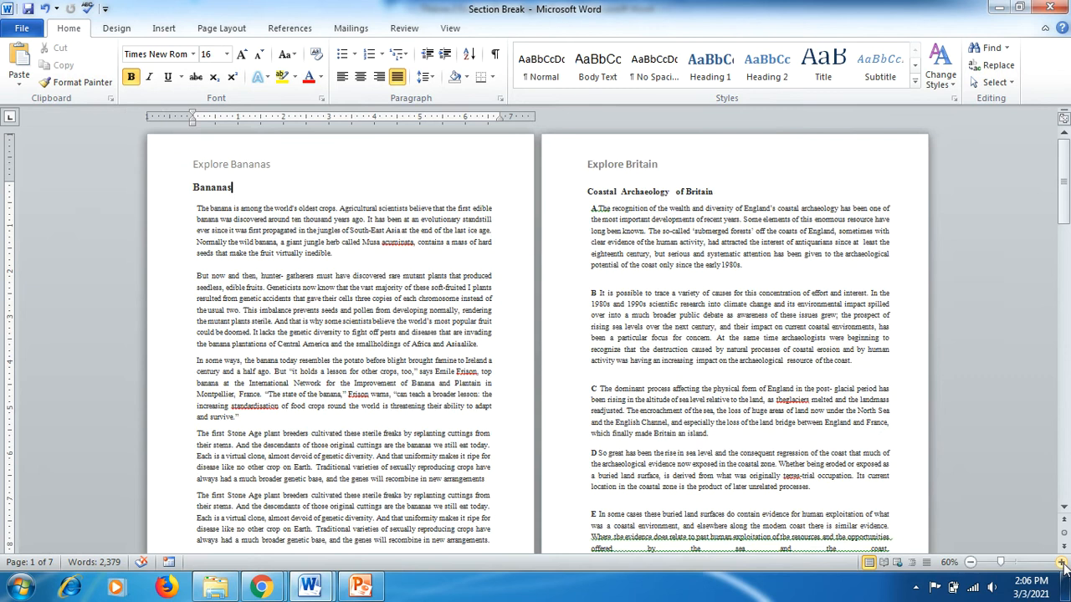
{"action": "left_click", "coordinate": [1061, 565]}
{"action": "left_click", "coordinate": [1061, 565]}
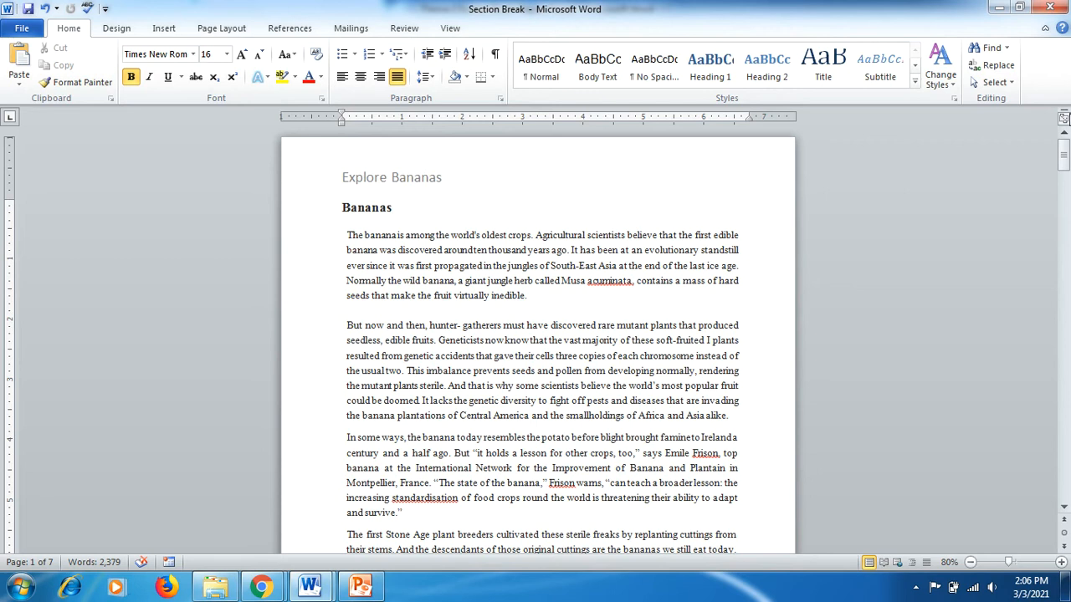
{"action": "left_click_drag", "start_coordinate": [1062, 160], "coordinate": [1064, 251]}
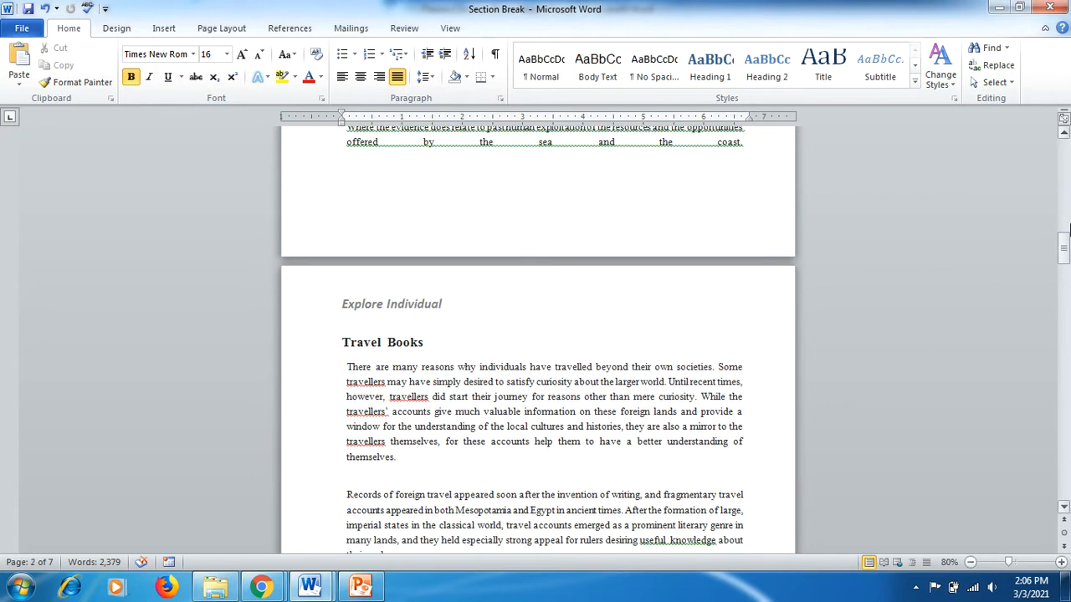
{"action": "left_click_drag", "start_coordinate": [1064, 244], "coordinate": [1065, 297]}
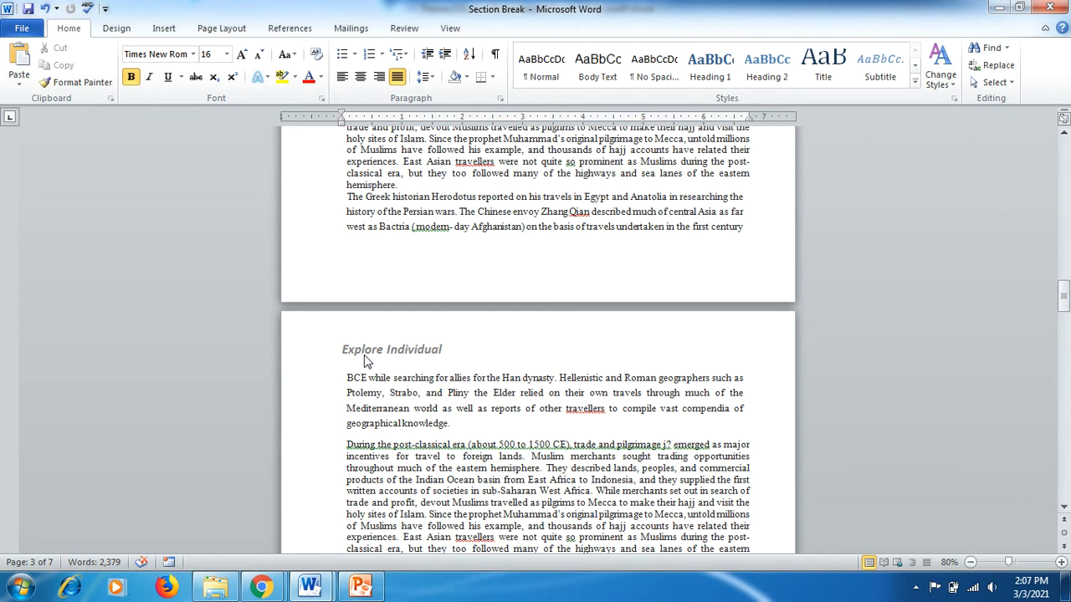
{"action": "left_click_drag", "start_coordinate": [1066, 287], "coordinate": [1066, 153]}
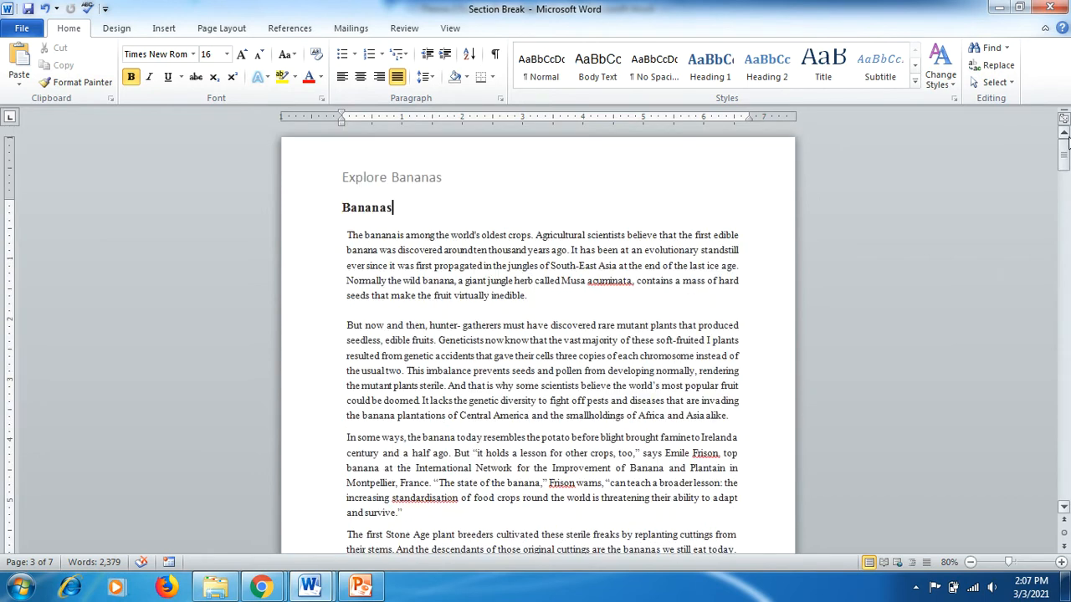
{"action": "left_click", "coordinate": [969, 563]}
{"action": "left_click", "coordinate": [970, 563]}
{"action": "left_click", "coordinate": [970, 563]}
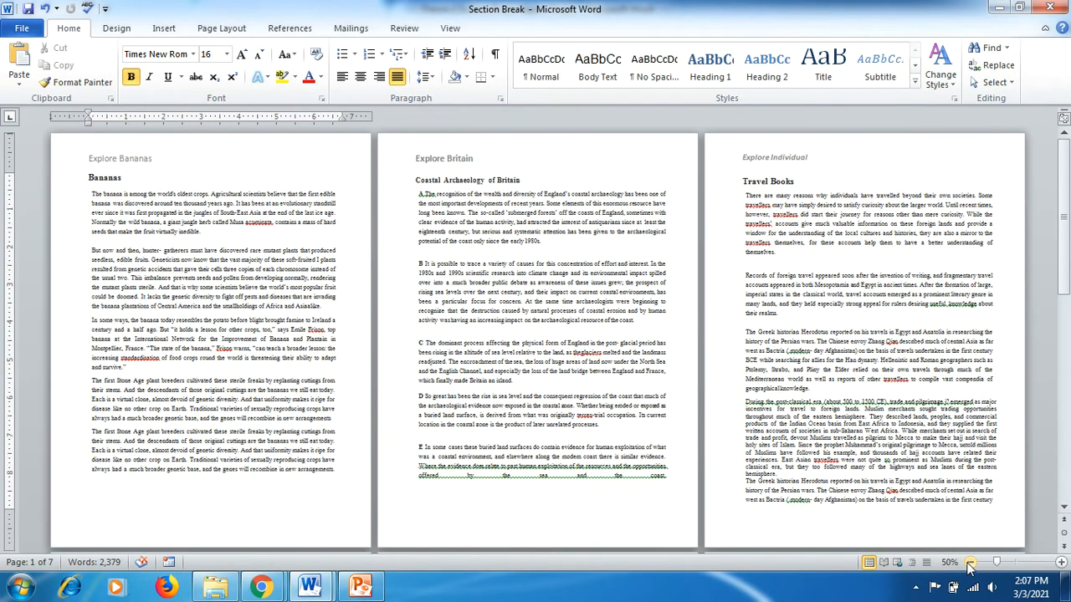
Insert a Bold Numbers 3 page number (Page X of Y) at the bottom of the page in the section 1 footer
{"action": "double_click", "coordinate": [586, 539]}
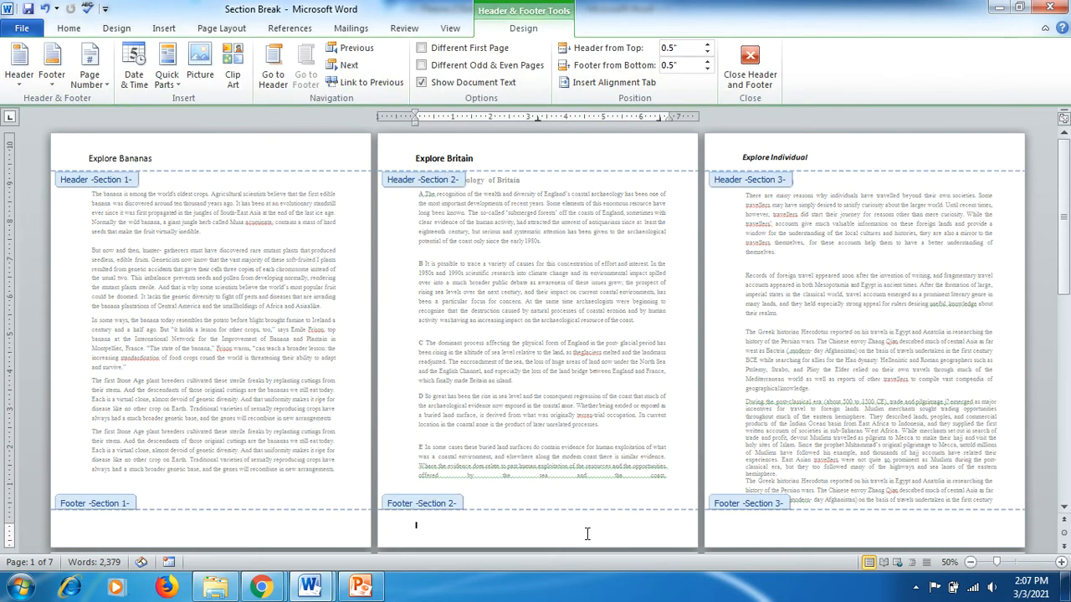
{"action": "left_click", "coordinate": [144, 523]}
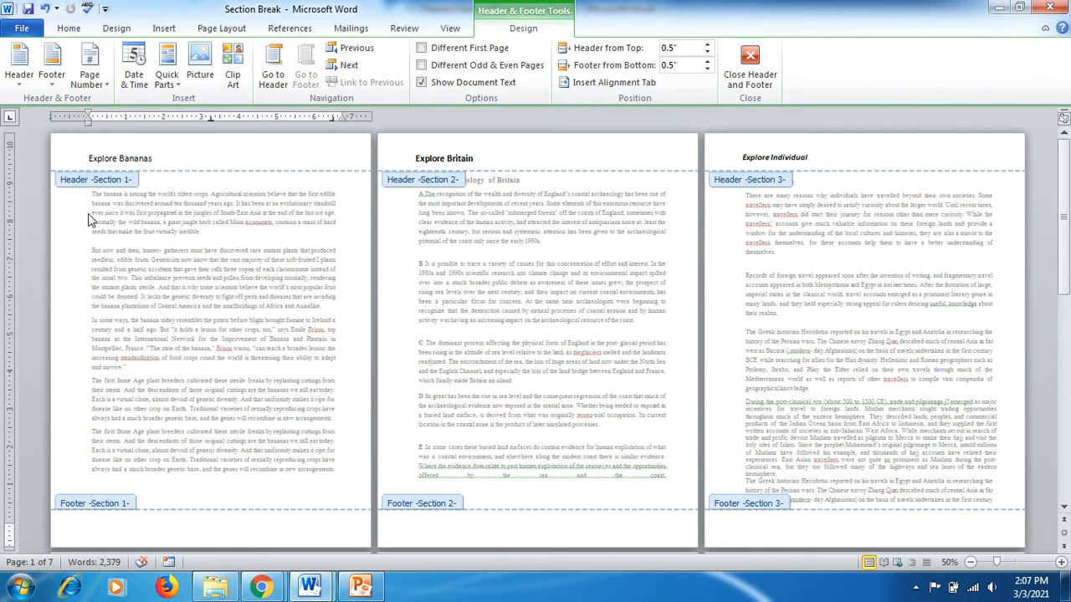
{"action": "left_click", "coordinate": [52, 80]}
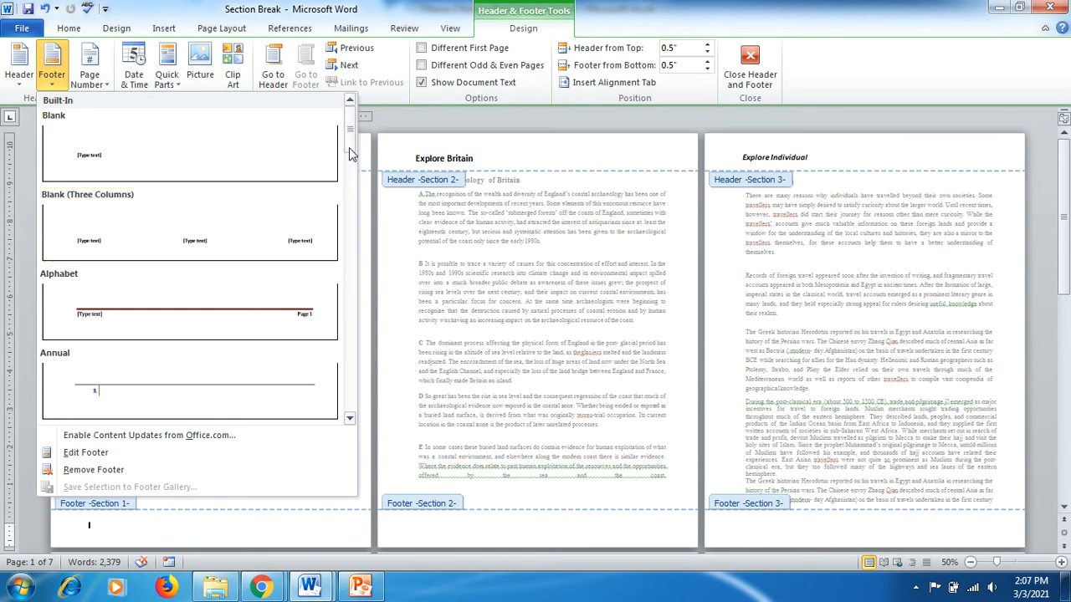
{"action": "left_click_drag", "start_coordinate": [350, 157], "coordinate": [349, 198]}
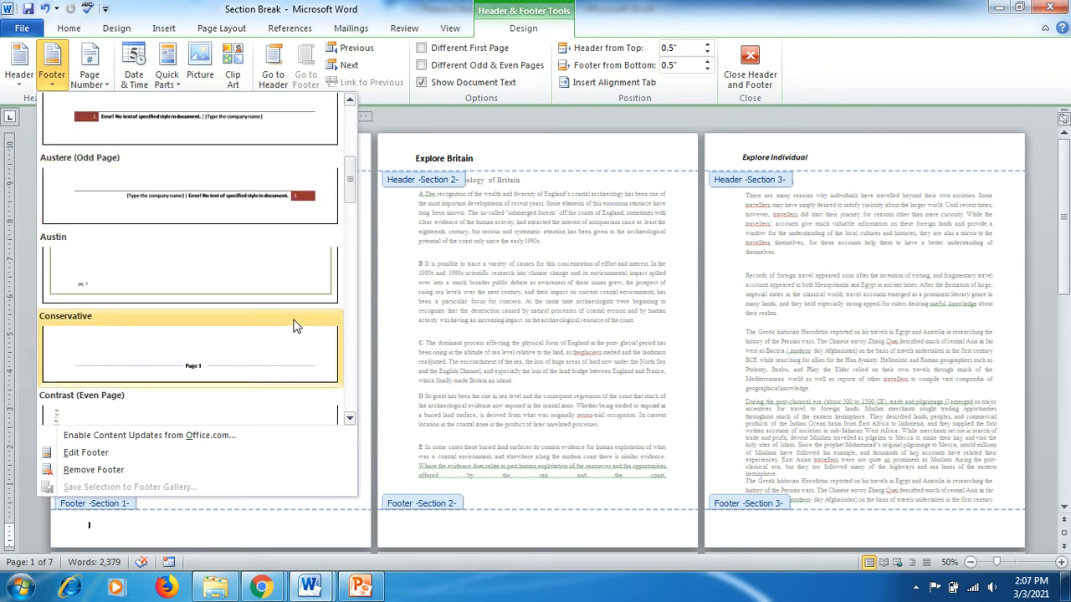
{"action": "left_click", "coordinate": [105, 86]}
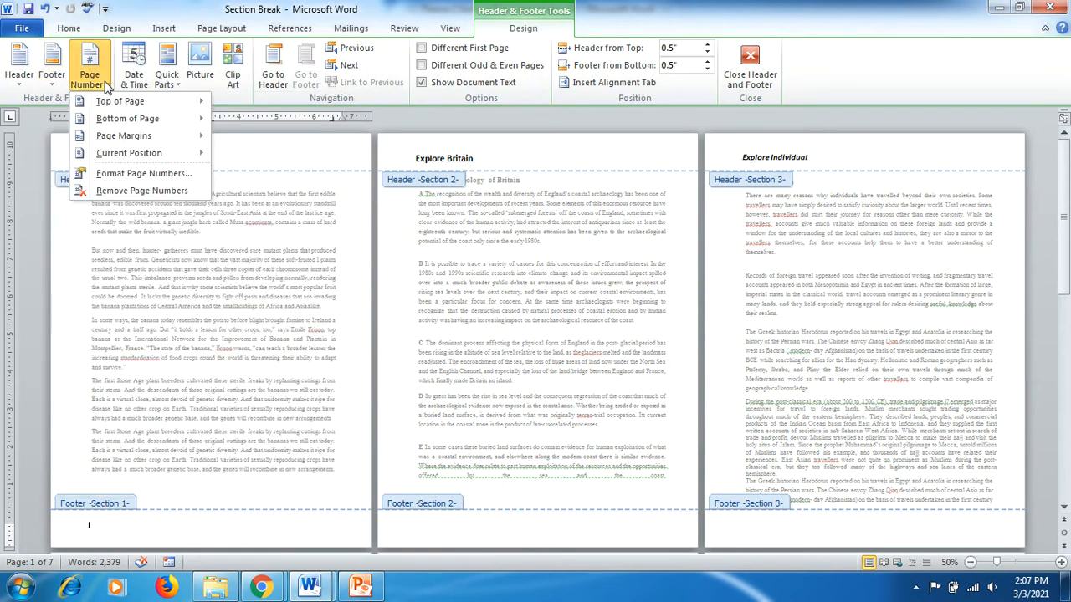
{"action": "mouse_move", "coordinate": [193, 118]}
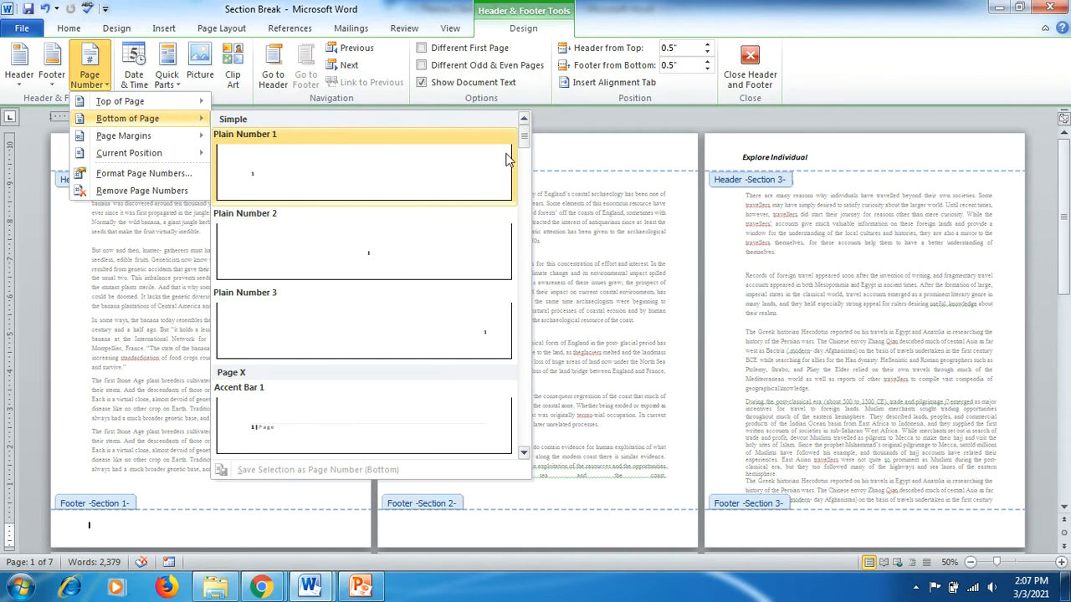
{"action": "left_click_drag", "start_coordinate": [525, 147], "coordinate": [523, 199]}
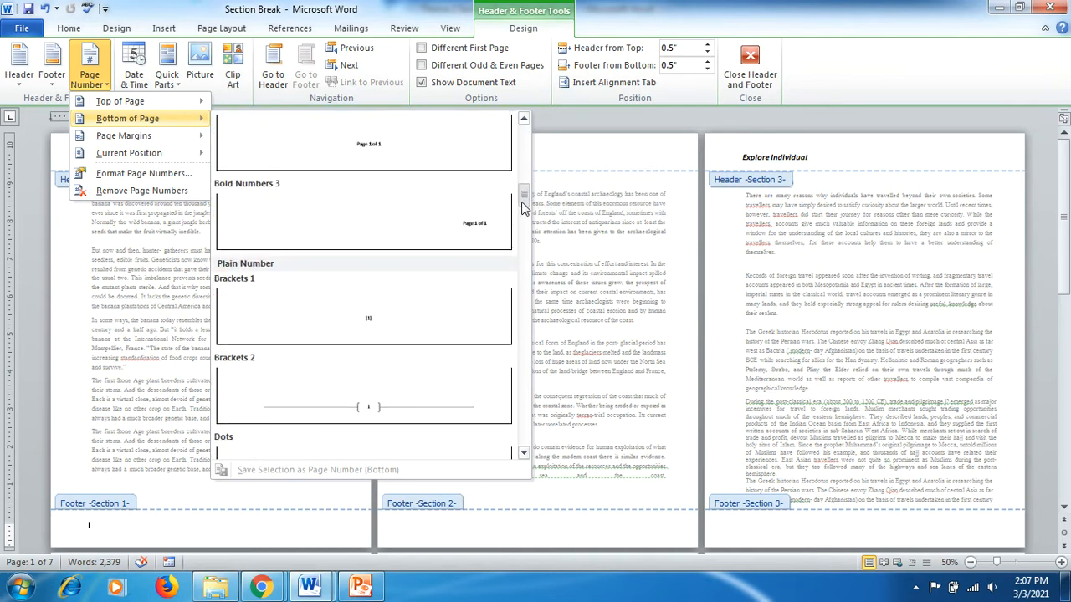
{"action": "left_click", "coordinate": [404, 214]}
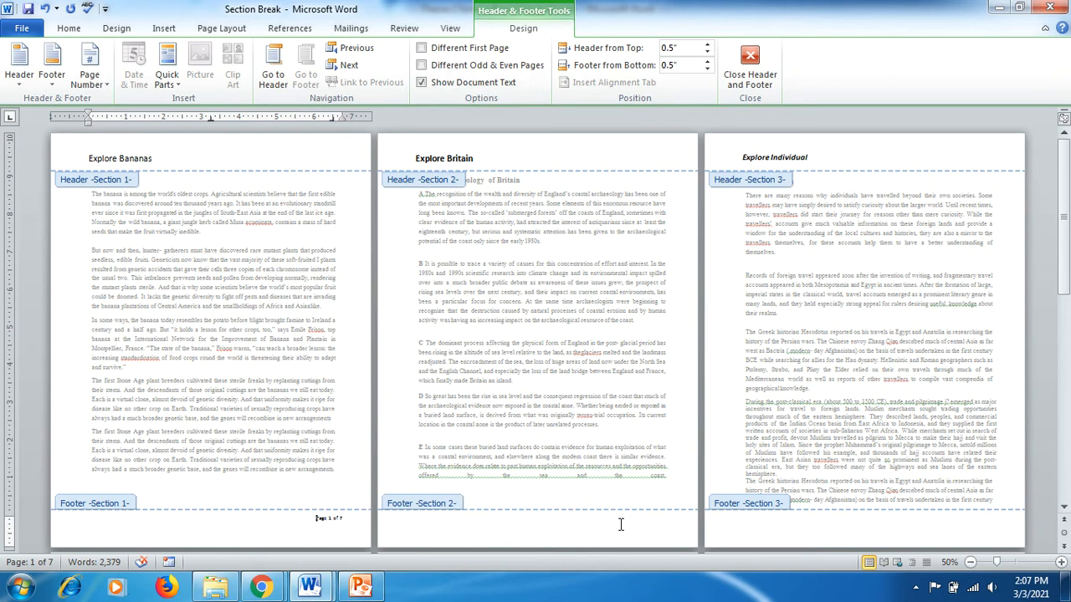
Insert the current date in the section 2 footer using the "Wednesday, March 03, 2021" format
{"action": "left_click", "coordinate": [528, 530]}
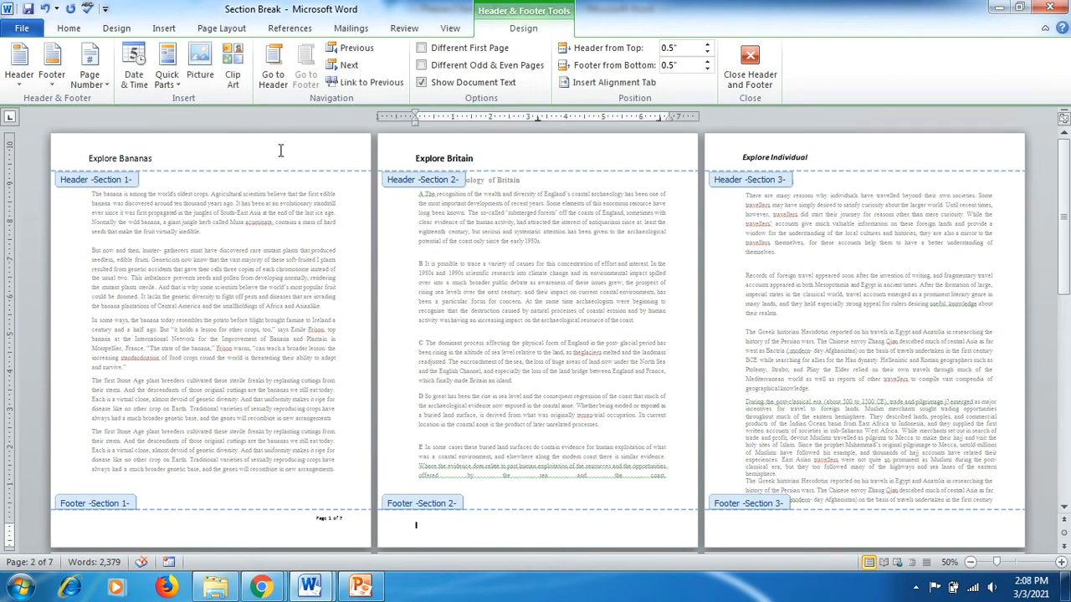
{"action": "left_click", "coordinate": [134, 73]}
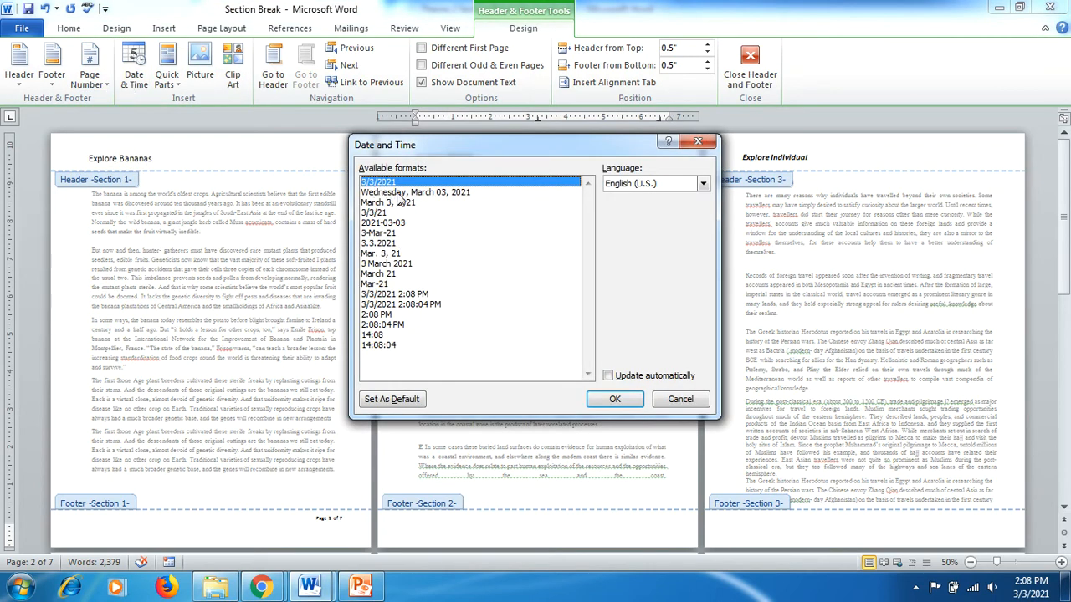
{"action": "left_click", "coordinate": [400, 193]}
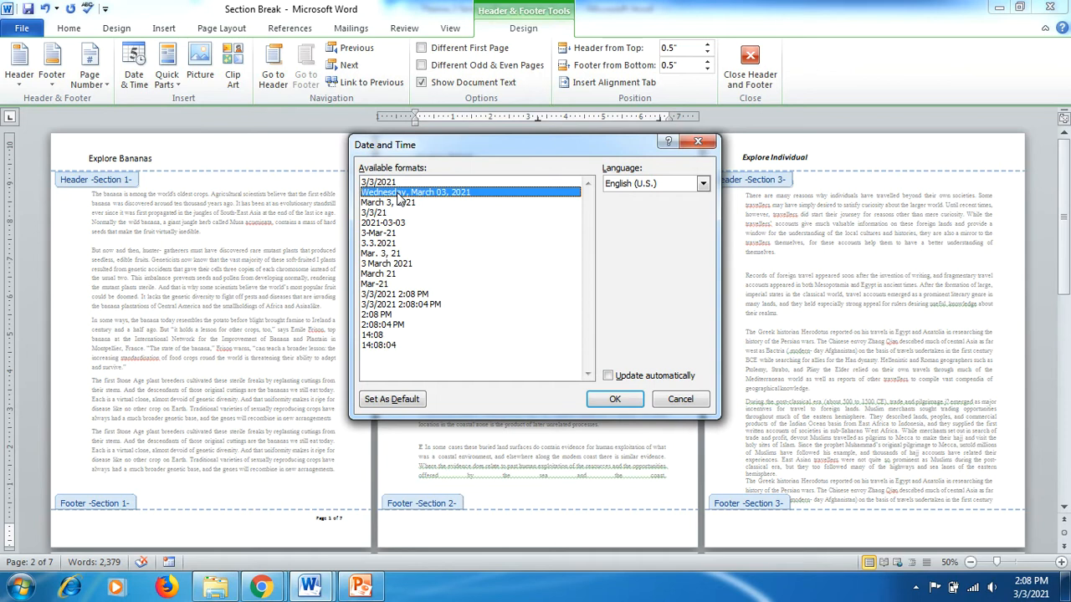
{"action": "left_click", "coordinate": [615, 399]}
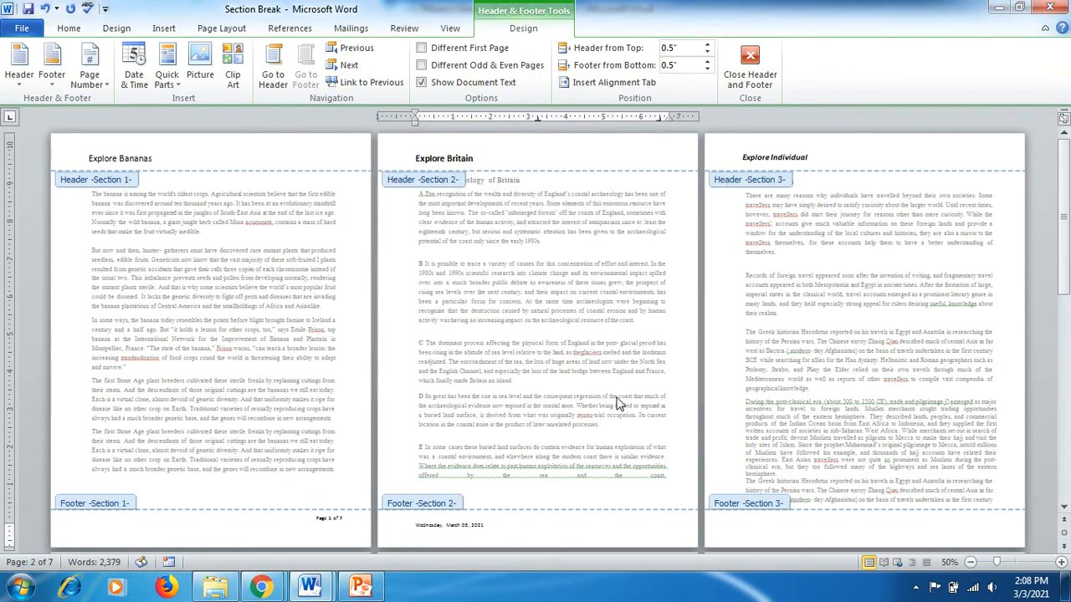
Enter "Explore to learn" in the section 3 footer and enlarge the text to 12 pt
{"action": "left_click", "coordinate": [788, 524]}
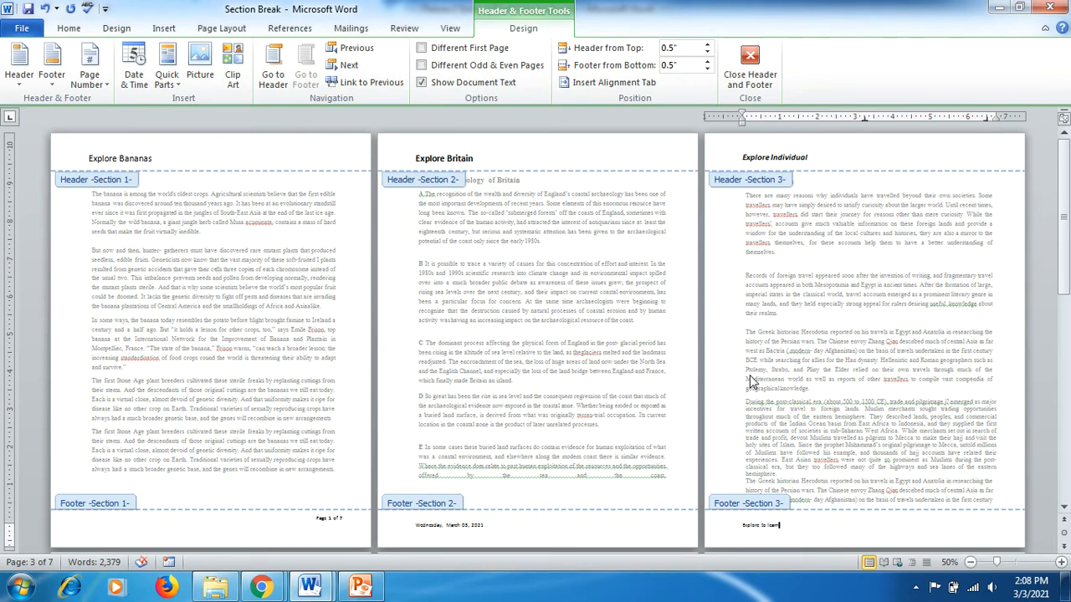
{"action": "left_click_drag", "start_coordinate": [785, 527], "coordinate": [744, 527]}
{"action": "left_click", "coordinate": [69, 27]}
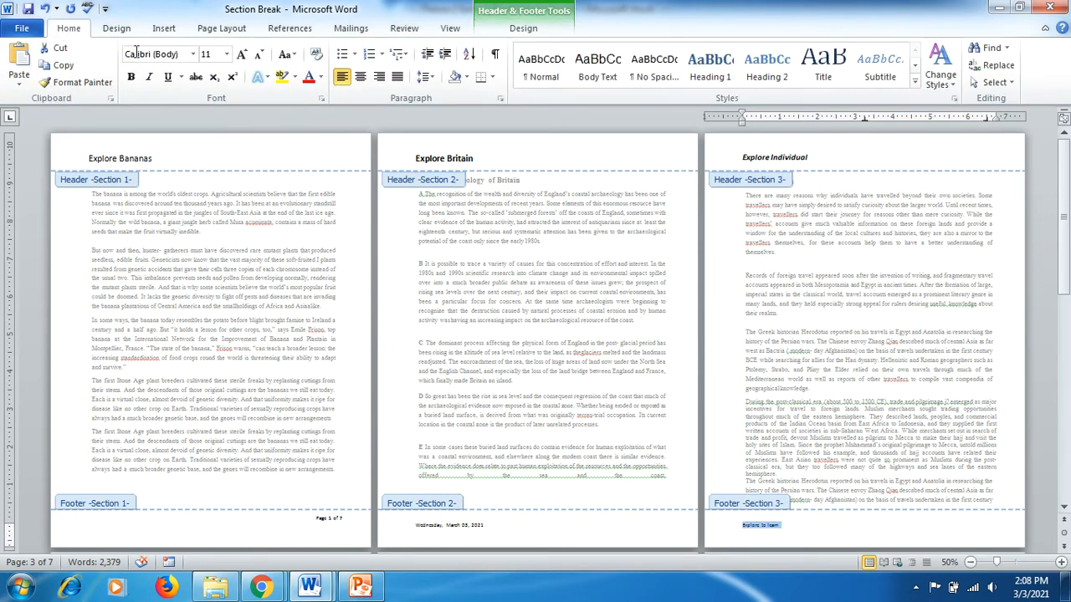
{"action": "left_click", "coordinate": [241, 54]}
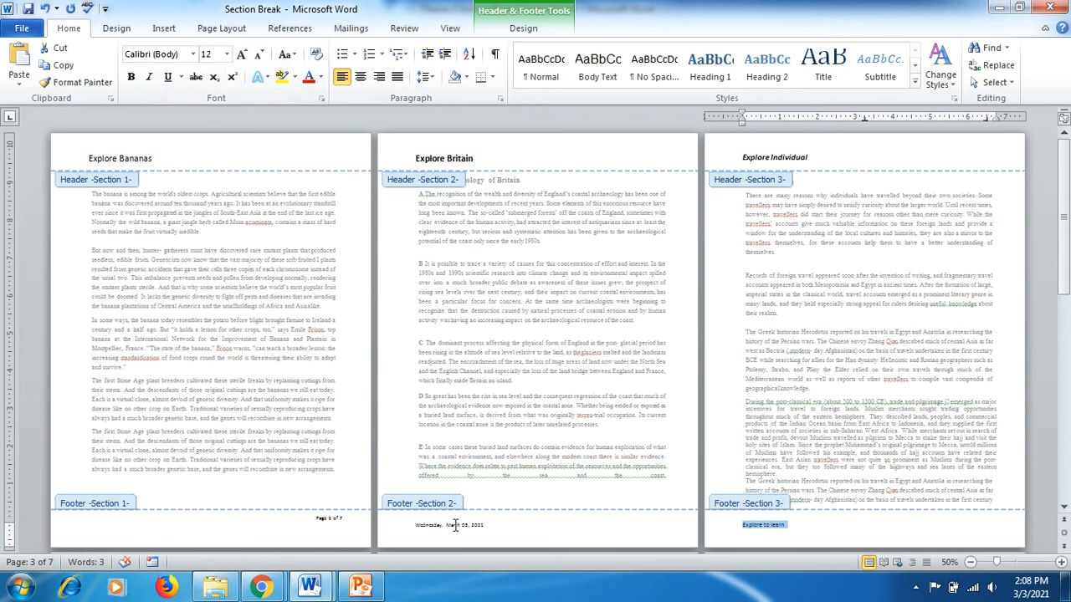
Enlarge the date in the section 2 footer to 12 pt and increase the font size of the section 1 page number
{"action": "left_click_drag", "start_coordinate": [486, 524], "coordinate": [416, 525]}
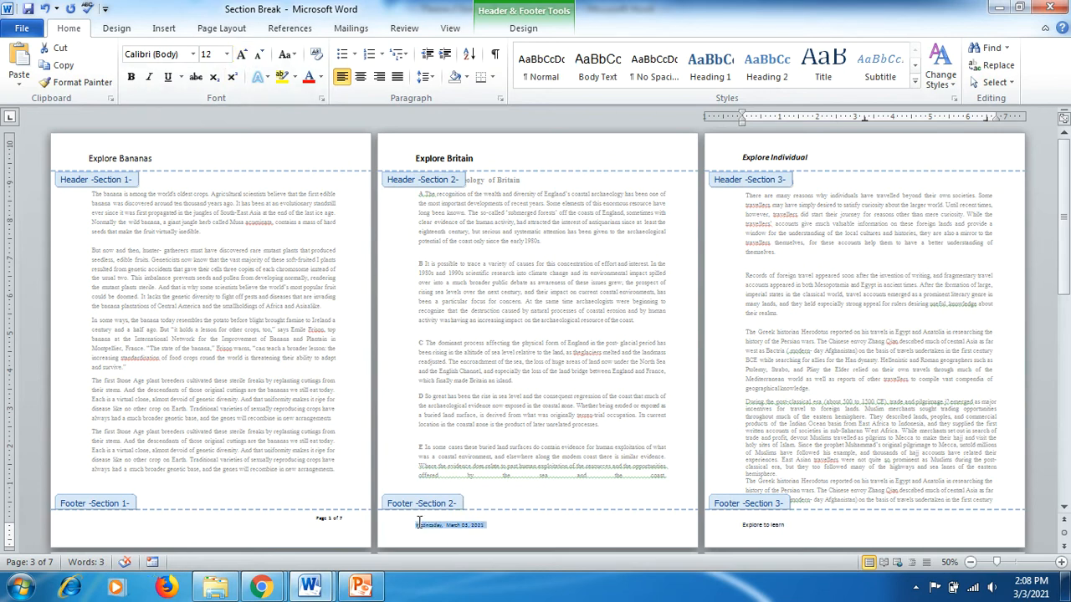
{"action": "left_click", "coordinate": [243, 54]}
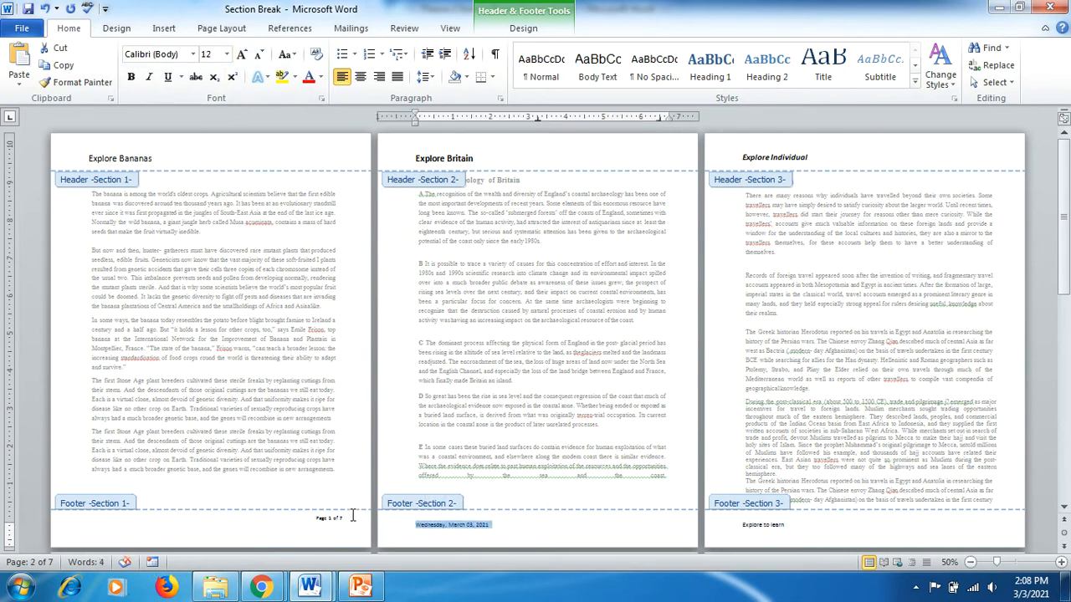
{"action": "left_click_drag", "start_coordinate": [346, 518], "coordinate": [302, 517]}
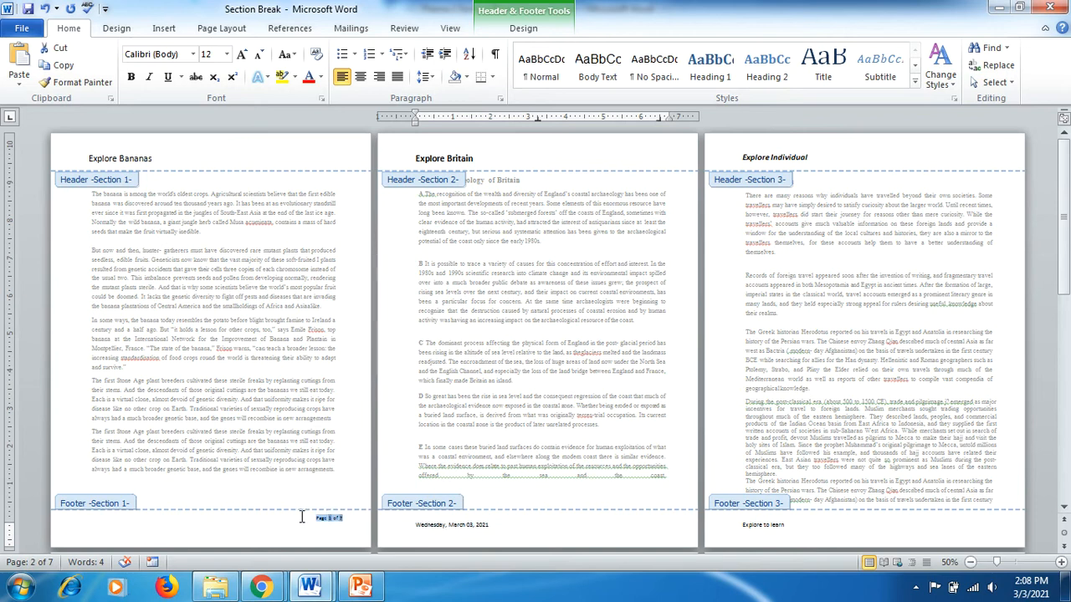
{"action": "left_click", "coordinate": [242, 54]}
{"action": "left_click", "coordinate": [241, 54]}
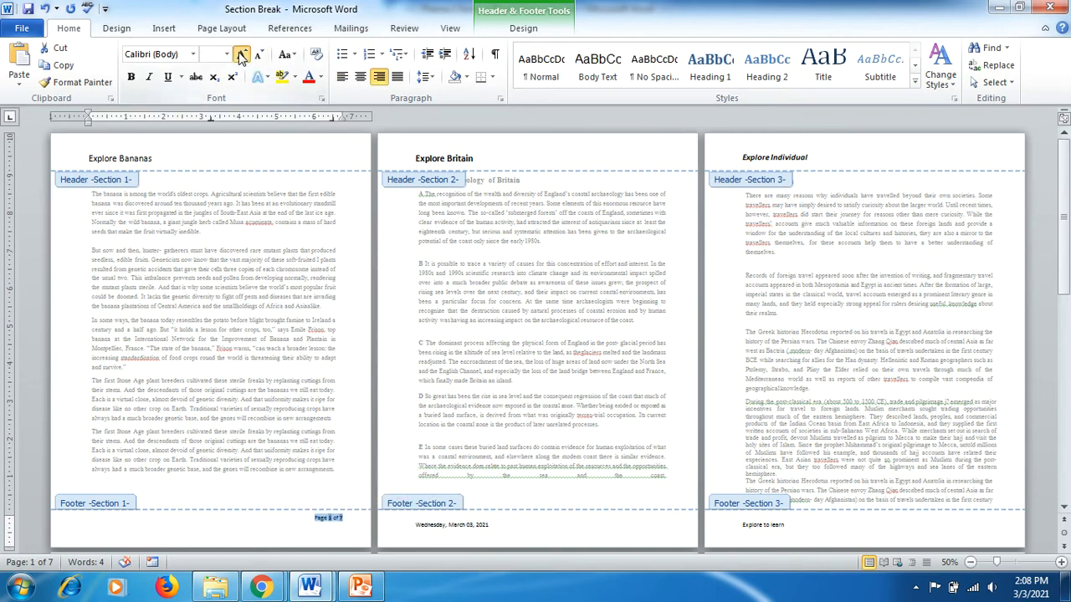
Insert a Bold Numbers 3 page number (Page X of Y) at the bottom of the page in the section 3 footer
{"action": "left_click", "coordinate": [793, 531]}
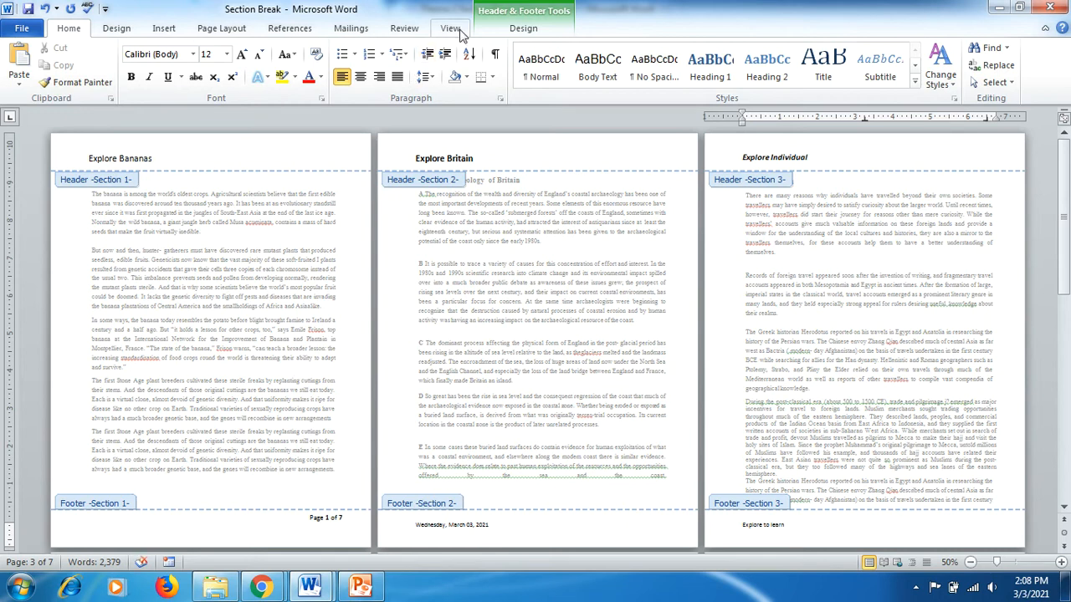
{"action": "left_click", "coordinate": [520, 32]}
{"action": "left_click", "coordinate": [54, 89]}
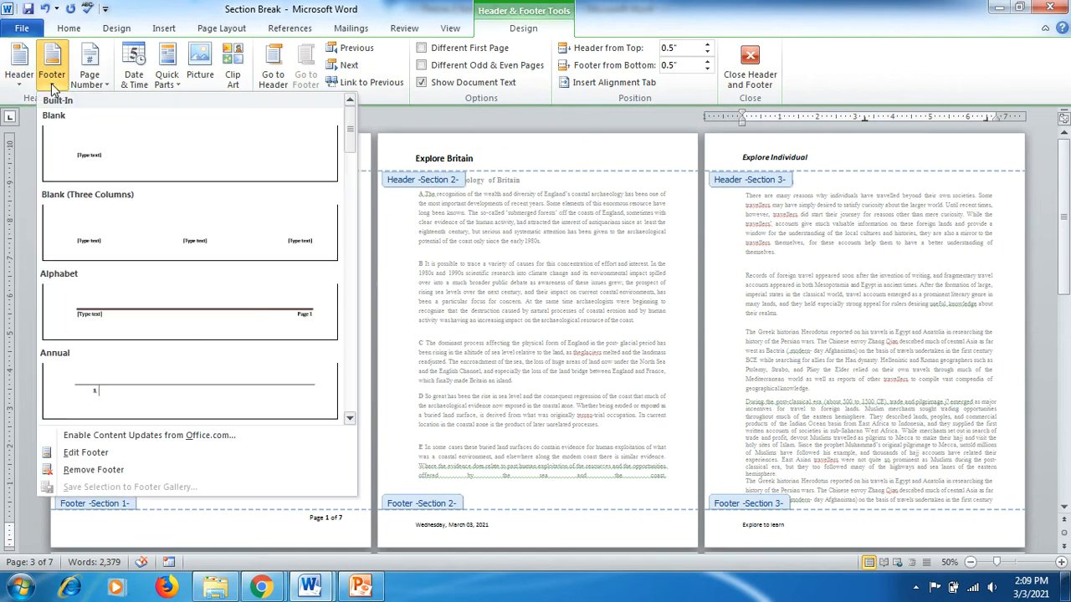
{"action": "left_click", "coordinate": [88, 83]}
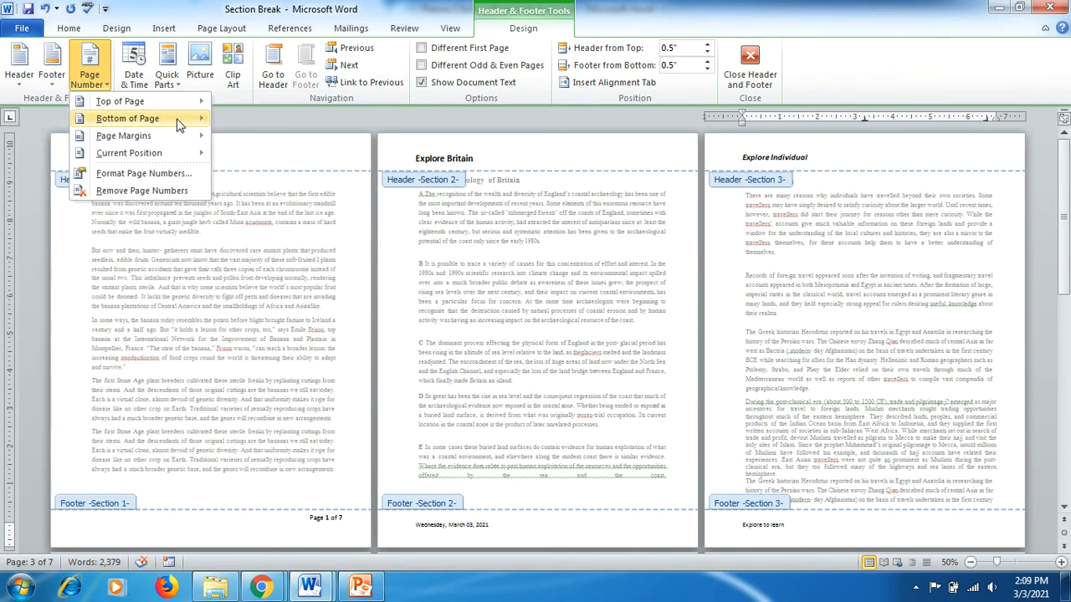
{"action": "mouse_move", "coordinate": [199, 120]}
{"action": "left_click", "coordinate": [527, 167]}
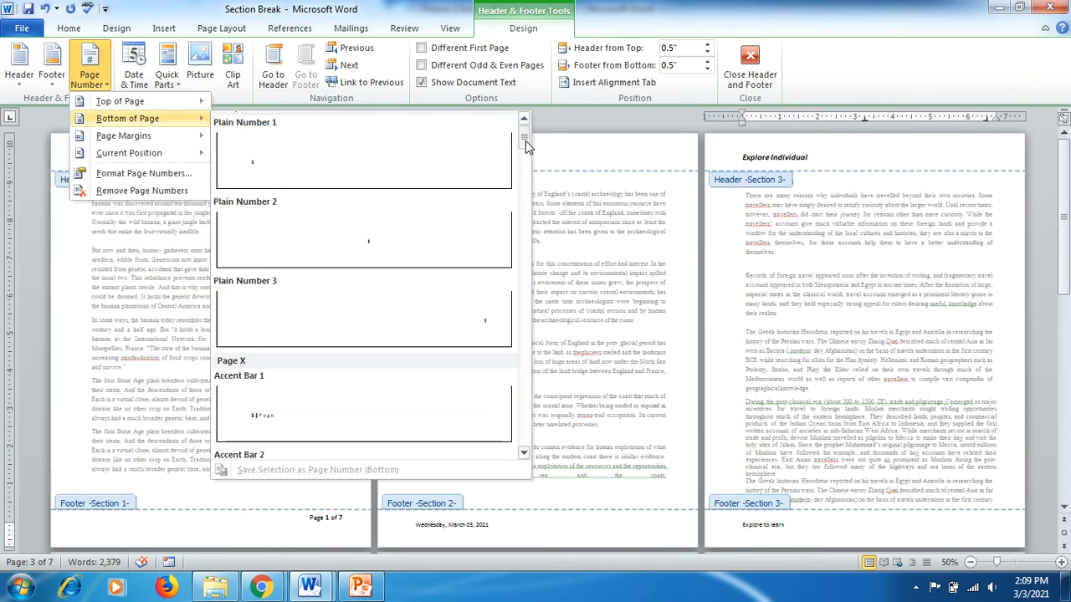
{"action": "left_click_drag", "start_coordinate": [526, 167], "coordinate": [526, 190]}
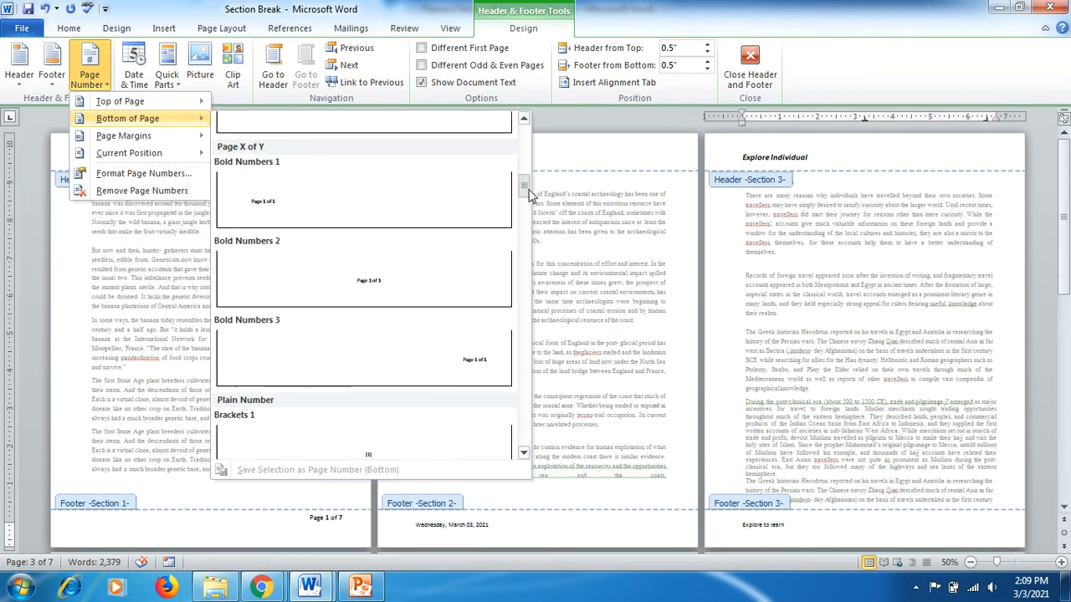
{"action": "left_click", "coordinate": [433, 344]}
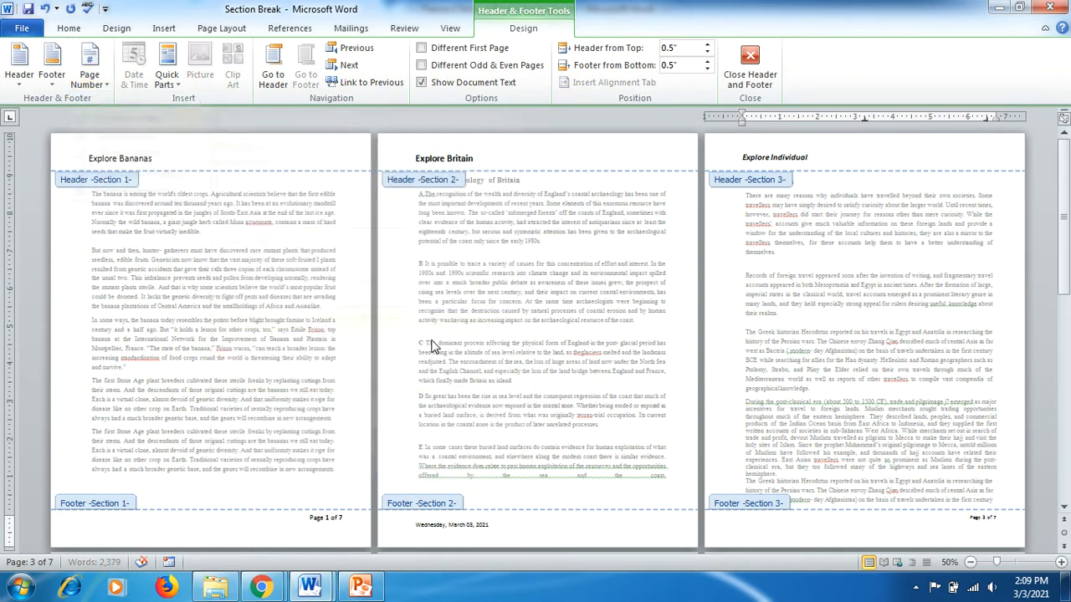
Enter "Explore to learn" before the page number in the section 3 footer and return to the document body
{"action": "left_click", "coordinate": [750, 523]}
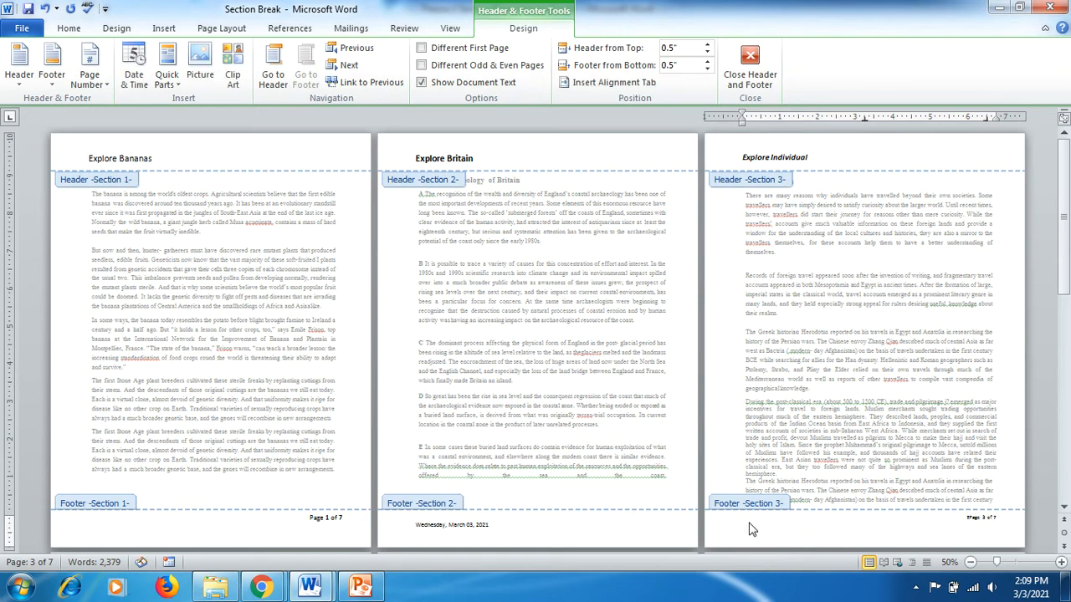
{"action": "type", "text": "Explore to learn"}
{"action": "double_click", "coordinate": [811, 406]}
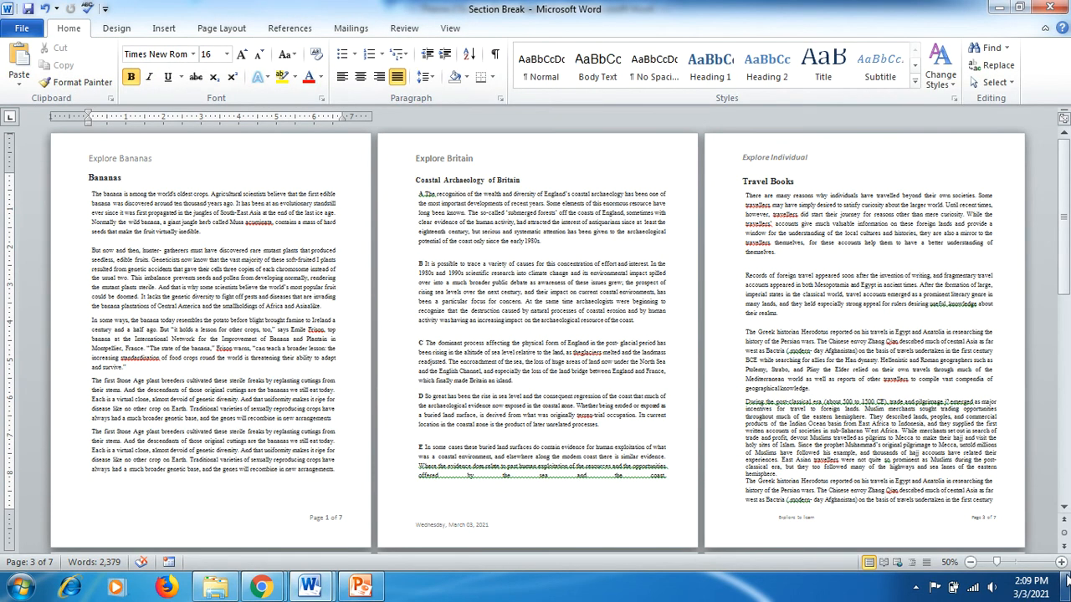
Examine the header and footer of each section at 100% zoom and return to the start of the document
{"action": "left_click", "coordinate": [1061, 562]}
{"action": "left_click", "coordinate": [1061, 562]}
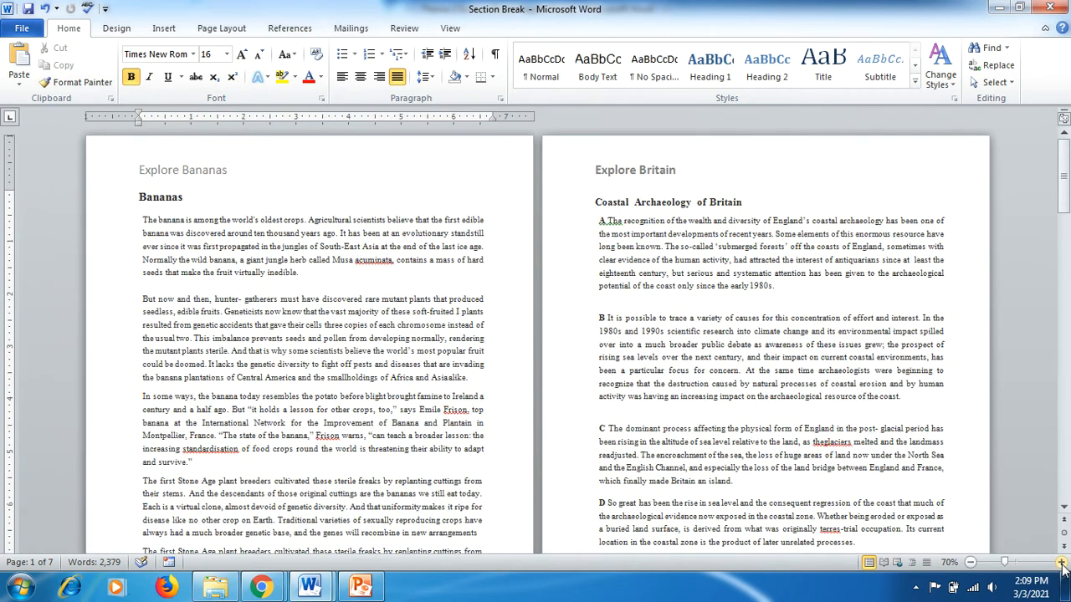
{"action": "left_click", "coordinate": [1061, 563]}
{"action": "left_click", "coordinate": [1061, 562]}
{"action": "left_click", "coordinate": [1060, 563]}
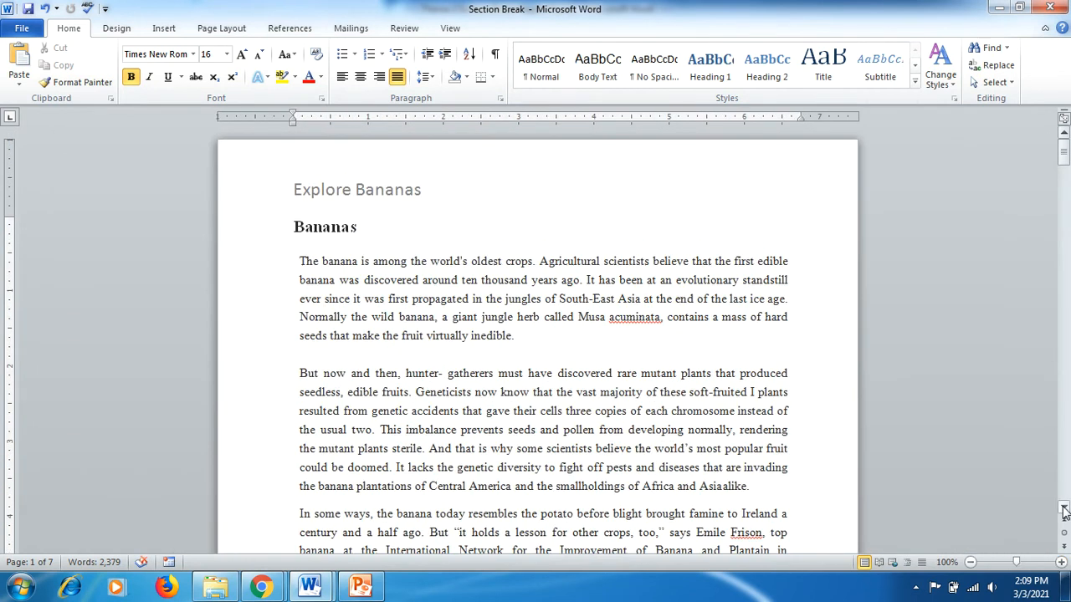
{"action": "left_click_drag", "start_coordinate": [1063, 509], "coordinate": [1063, 508]}
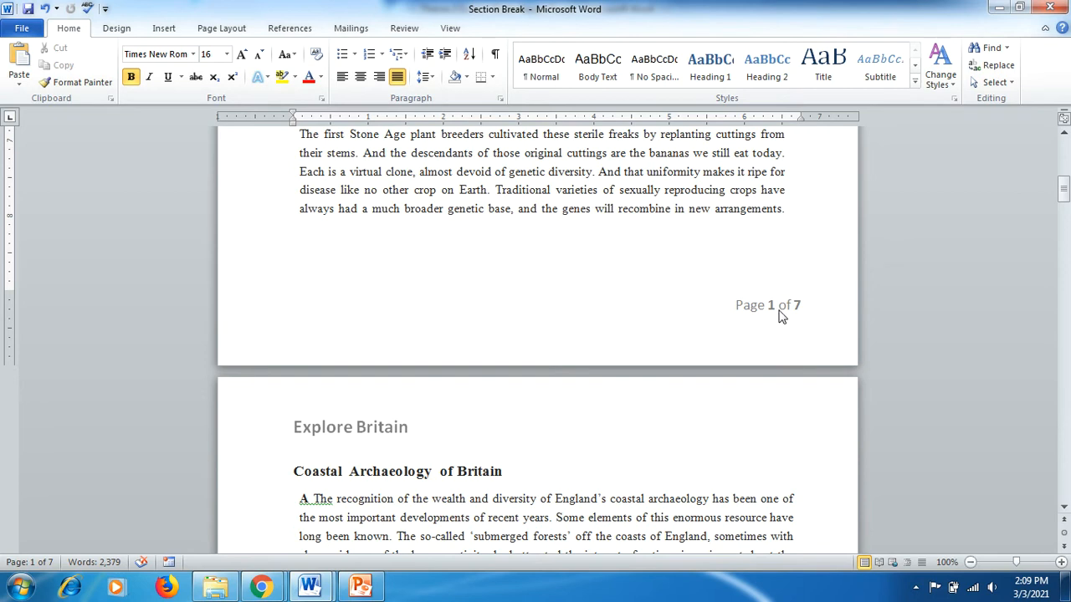
{"action": "left_click", "coordinate": [1063, 508]}
{"action": "left_click_drag", "start_coordinate": [1063, 509], "coordinate": [1064, 509]}
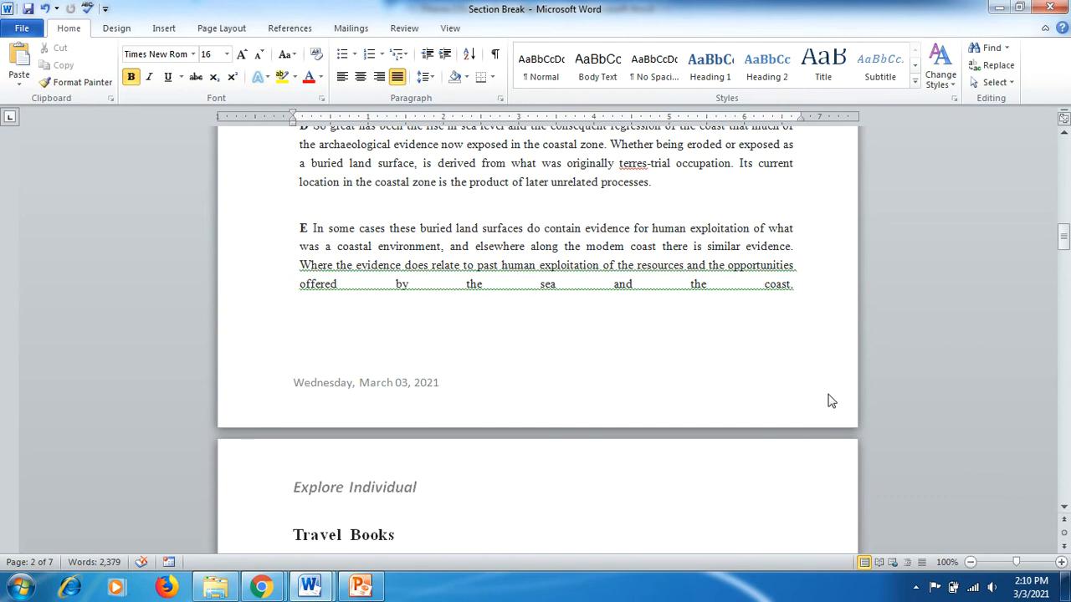
{"action": "left_click", "coordinate": [1063, 508]}
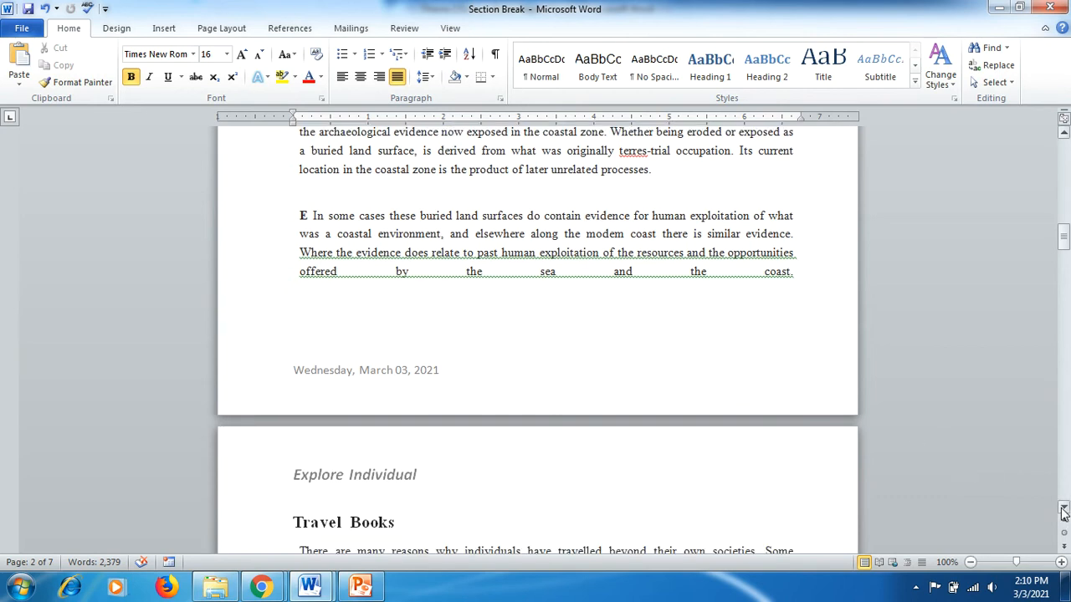
{"action": "left_click_drag", "start_coordinate": [1063, 511], "coordinate": [1063, 512]}
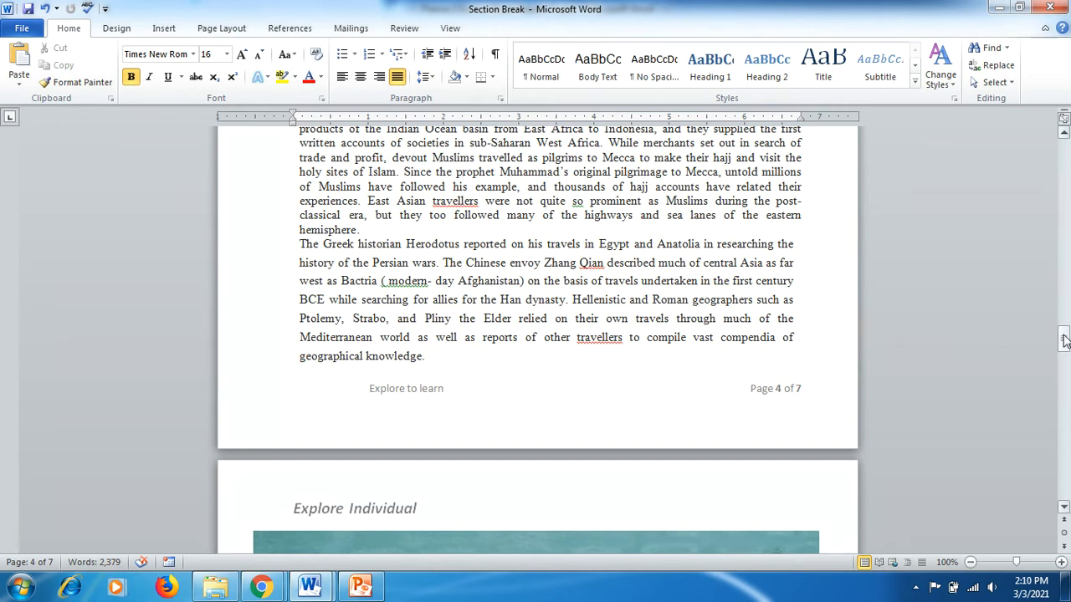
{"action": "left_click_drag", "start_coordinate": [1063, 339], "coordinate": [1063, 142]}
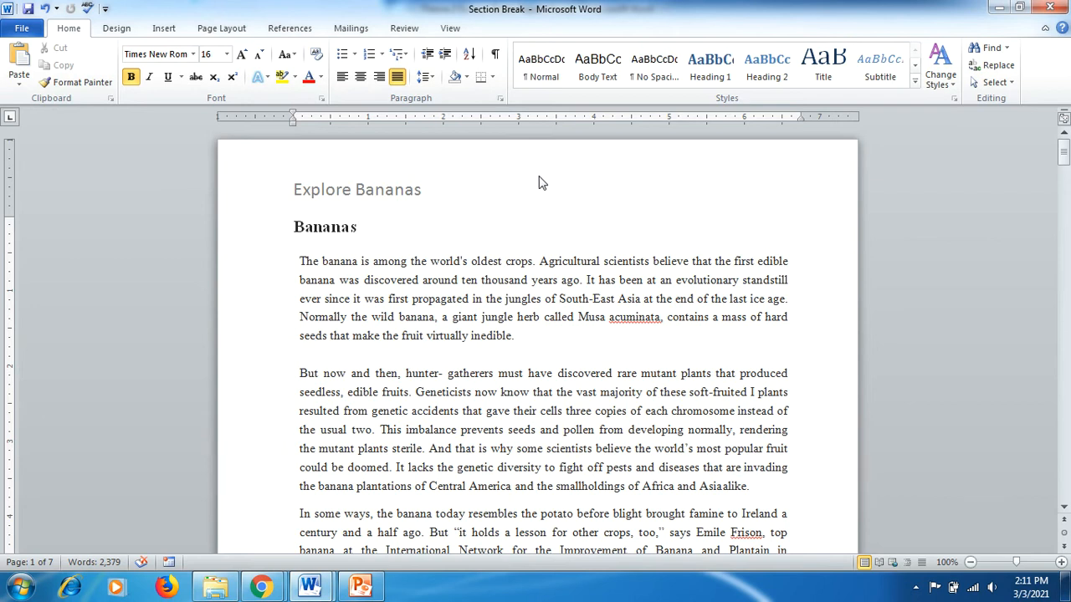
{"action": "left_click", "coordinate": [238, 30]}
{"action": "left_click", "coordinate": [308, 53]}
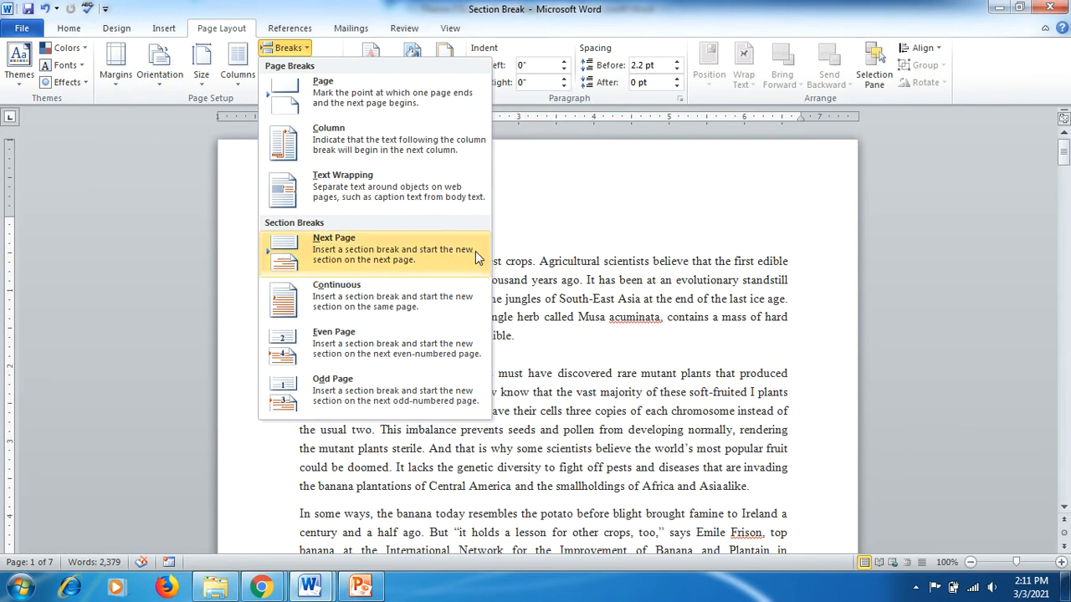
{"action": "left_click", "coordinate": [520, 269]}
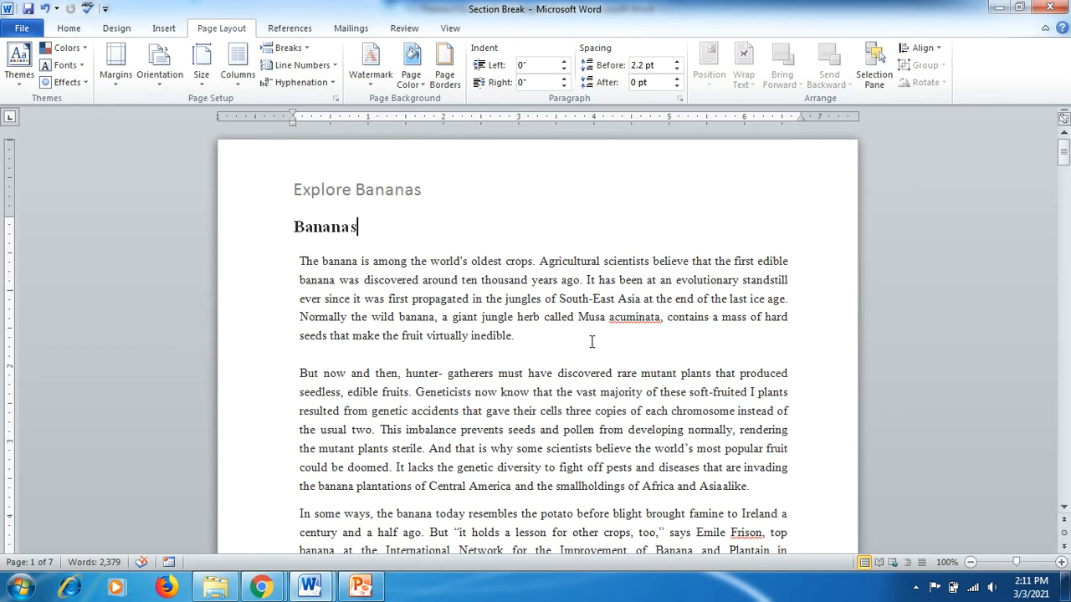
Dismiss the eScan notice and consult the section break benefits slide in PowerPoint before returning to Word
{"action": "left_click_drag", "start_coordinate": [1064, 155], "coordinate": [1065, 177]}
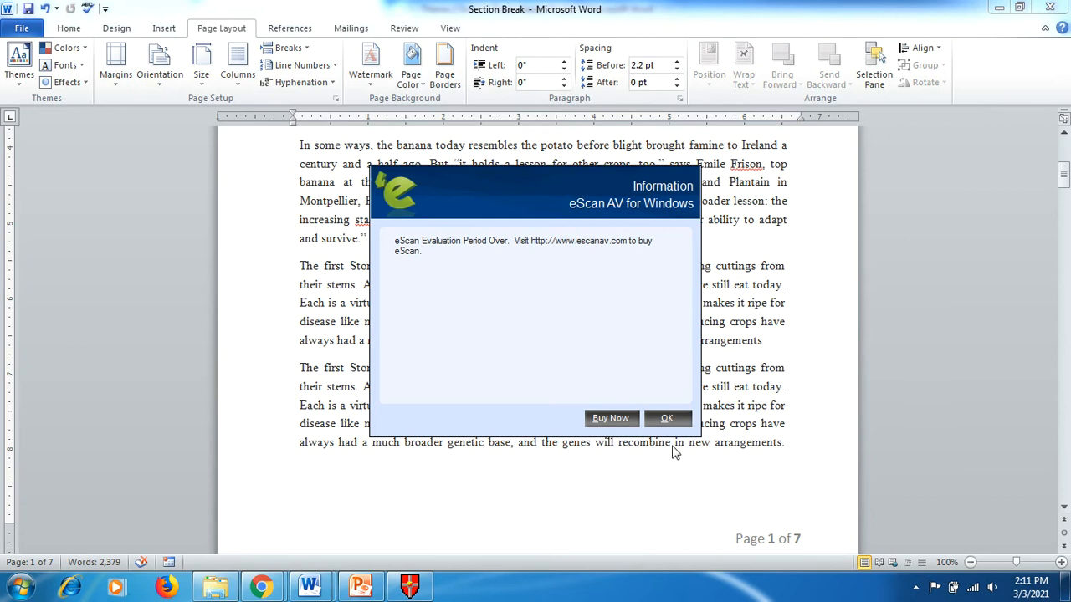
{"action": "left_click", "coordinate": [668, 419]}
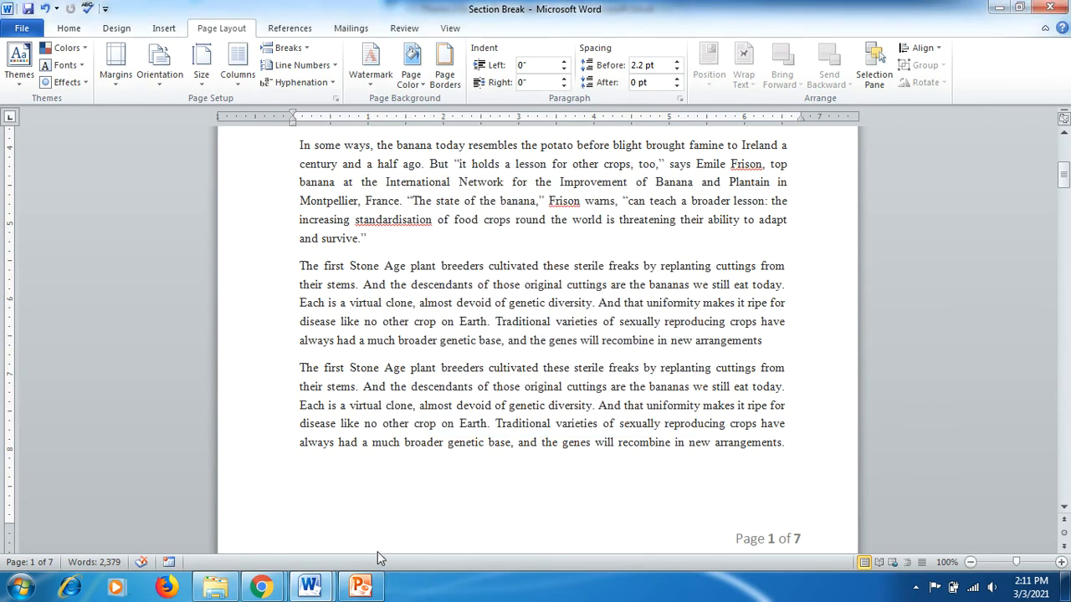
{"action": "left_click", "coordinate": [360, 587]}
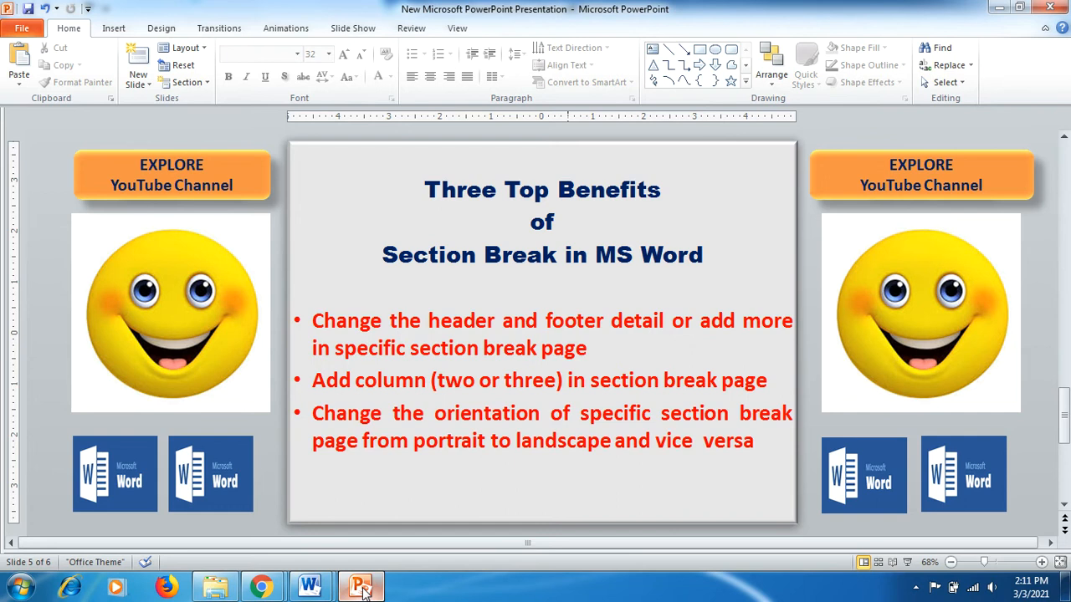
{"action": "left_click", "coordinate": [361, 590]}
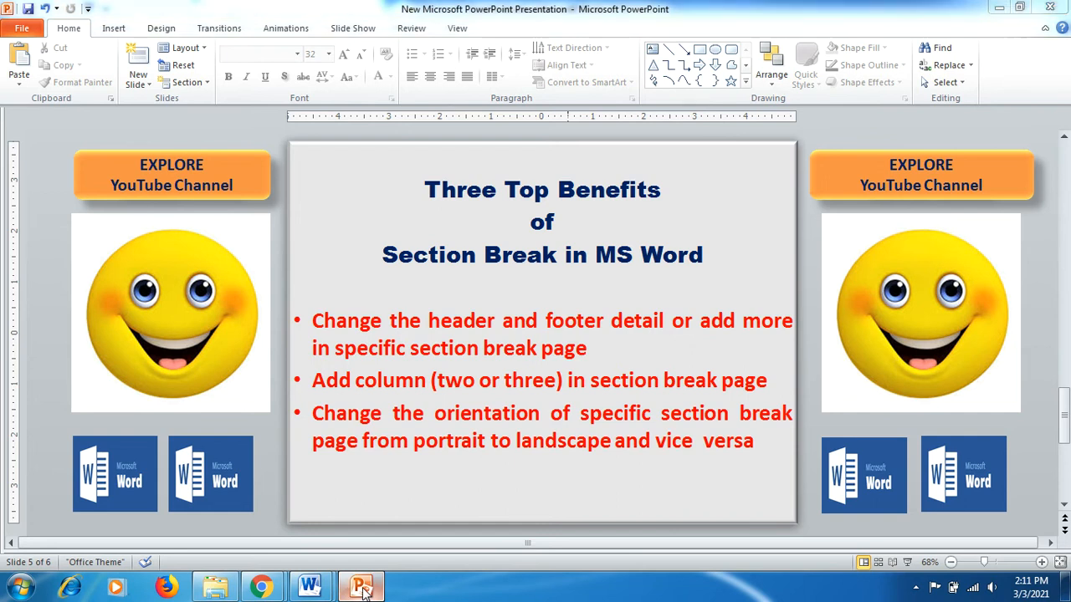
Lay out the "Coastal Archaeology of Britain" section in two columns and check the surrounding pages
{"action": "left_click_drag", "start_coordinate": [1065, 191], "coordinate": [1064, 212]}
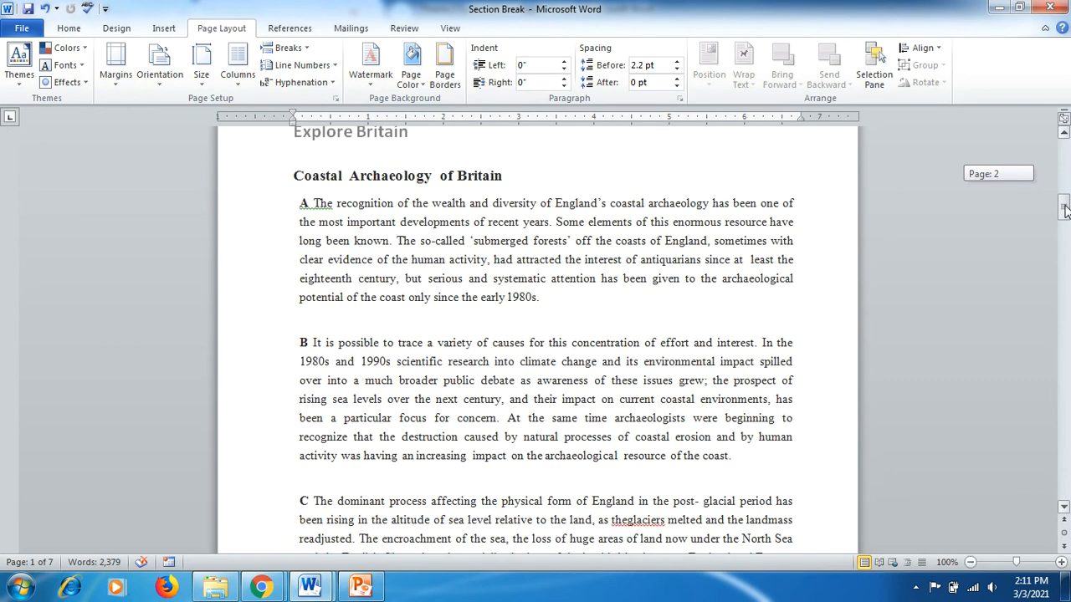
{"action": "left_click_drag", "start_coordinate": [1065, 211], "coordinate": [1065, 211]}
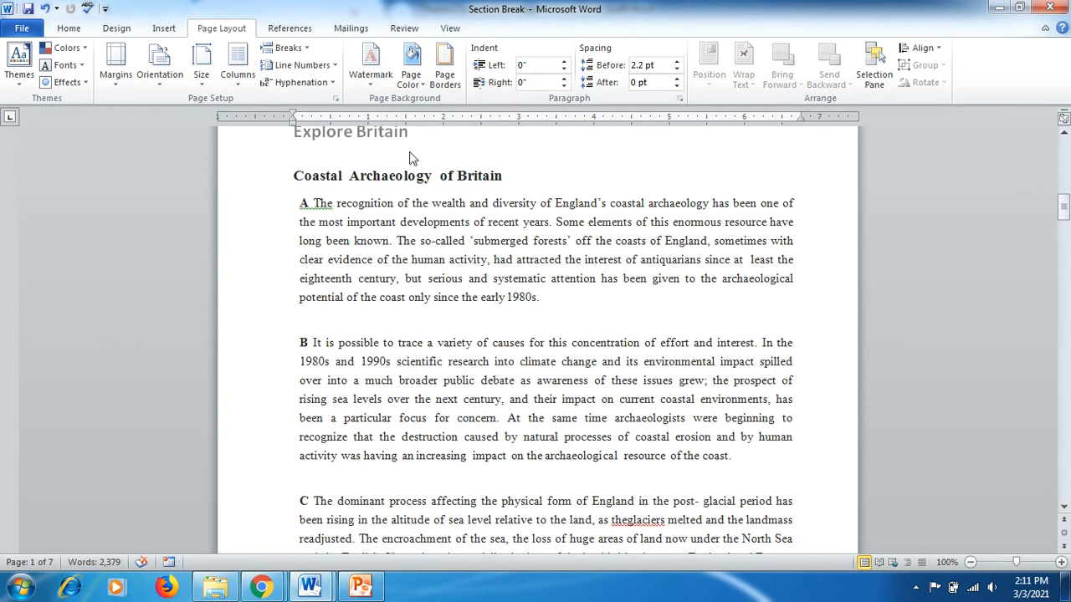
{"action": "left_click", "coordinate": [295, 176]}
{"action": "left_click", "coordinate": [294, 175]}
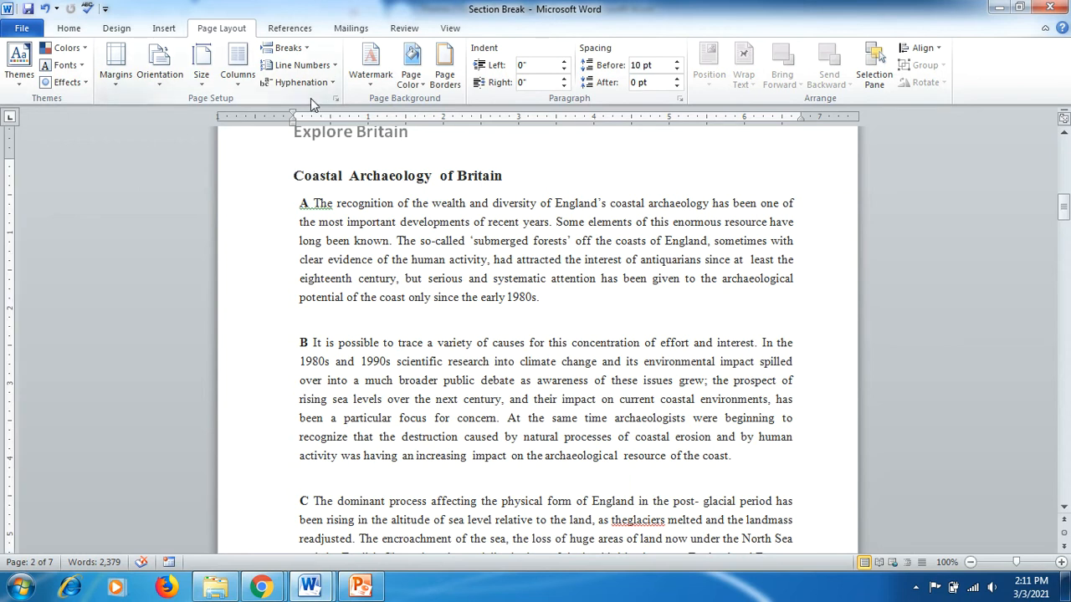
{"action": "left_click", "coordinate": [238, 75]}
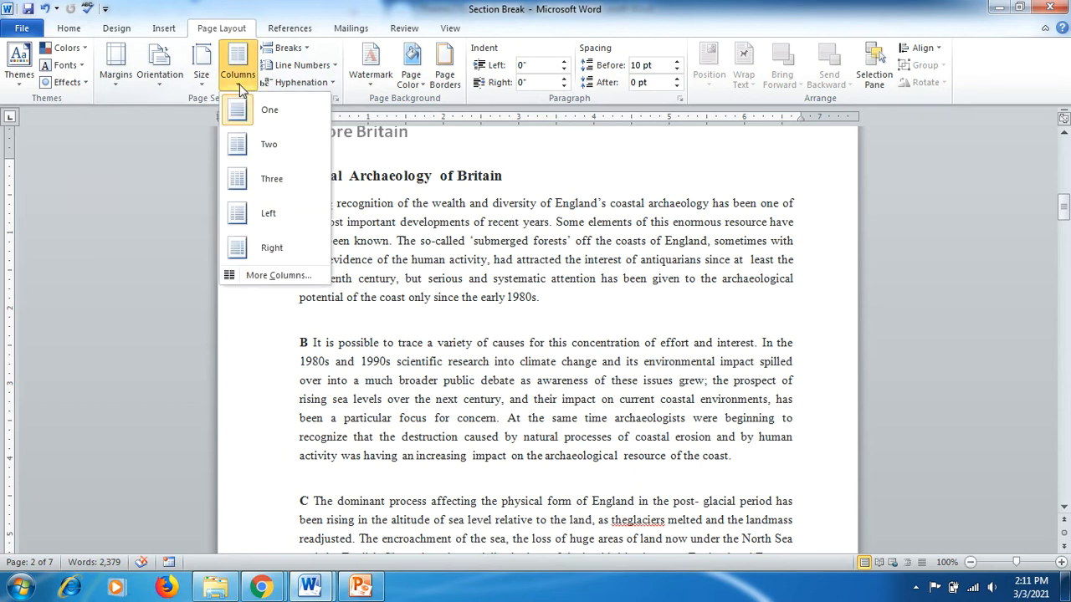
{"action": "left_click", "coordinate": [265, 153]}
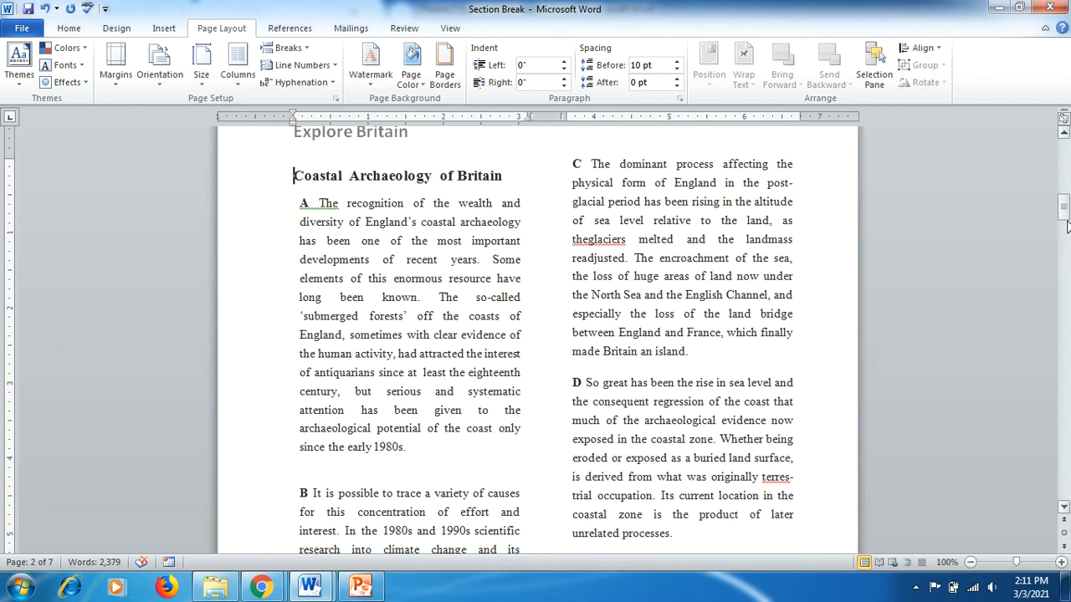
{"action": "mouse_move", "coordinate": [1066, 224]}
{"action": "left_mouse_down"}
{"action": "mouse_move", "coordinate": [1065, 238]}
{"action": "mouse_move", "coordinate": [1066, 158]}
{"action": "mouse_move", "coordinate": [1065, 284]}
{"action": "mouse_move", "coordinate": [1067, 219]}
{"action": "left_mouse_up"}
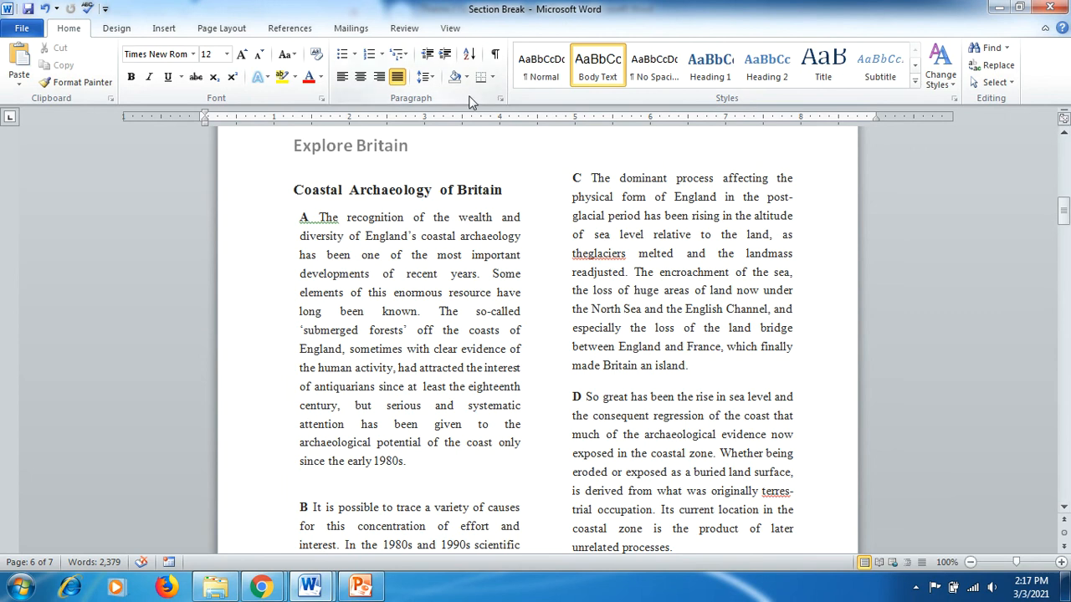
Switch to PowerPoint to read the section break benefits slide again and return to the Word document
{"action": "left_click", "coordinate": [360, 590]}
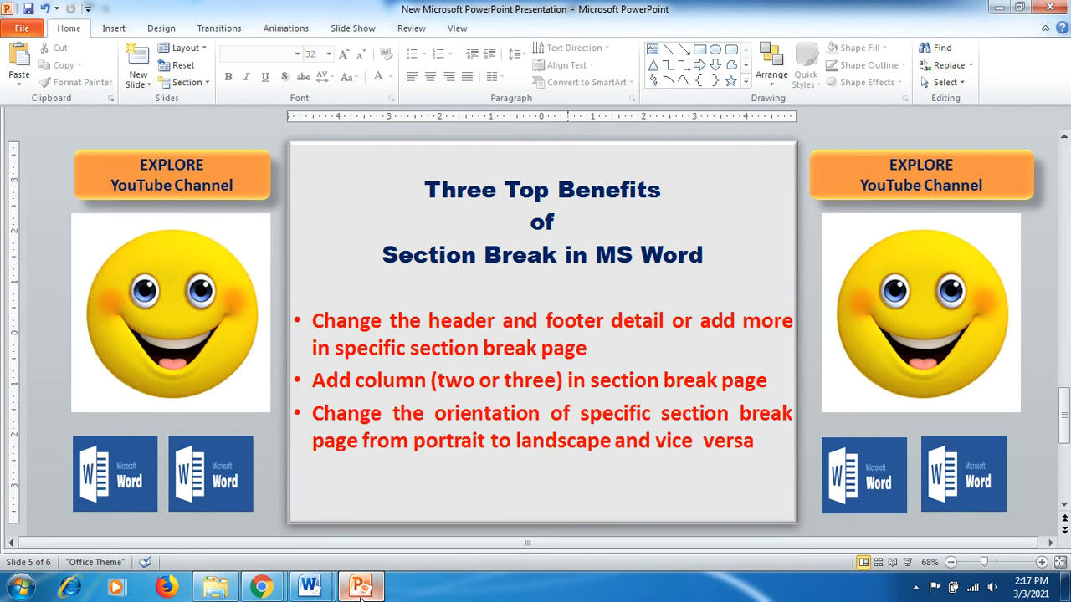
{"action": "left_click", "coordinate": [360, 590]}
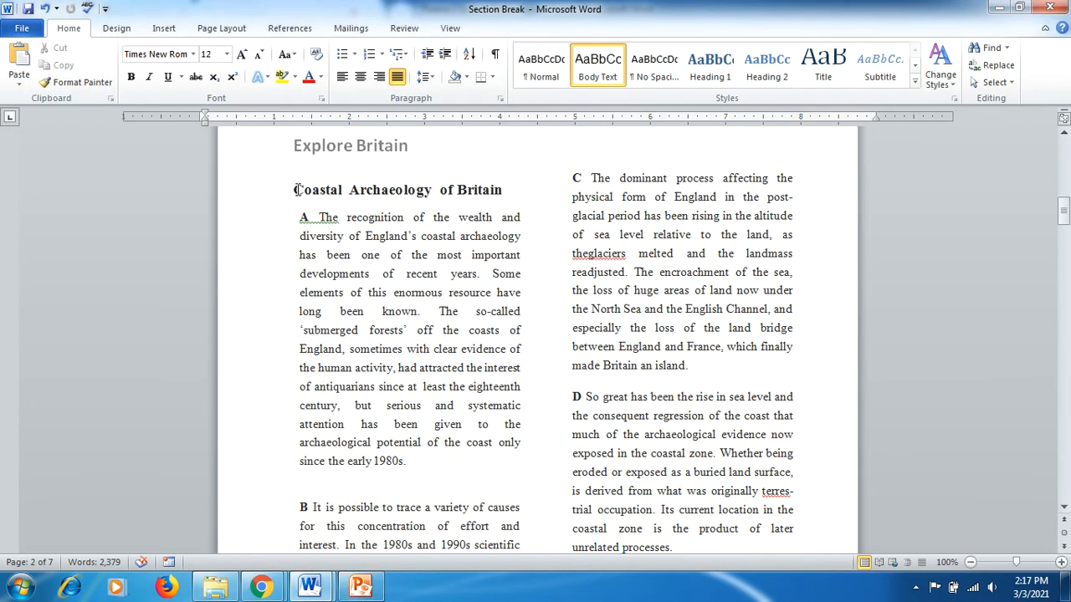
Change the page orientation of the "Coastal Archaeology of Britain" section to Landscape and check the neighbouring pages
{"action": "left_click", "coordinate": [296, 190]}
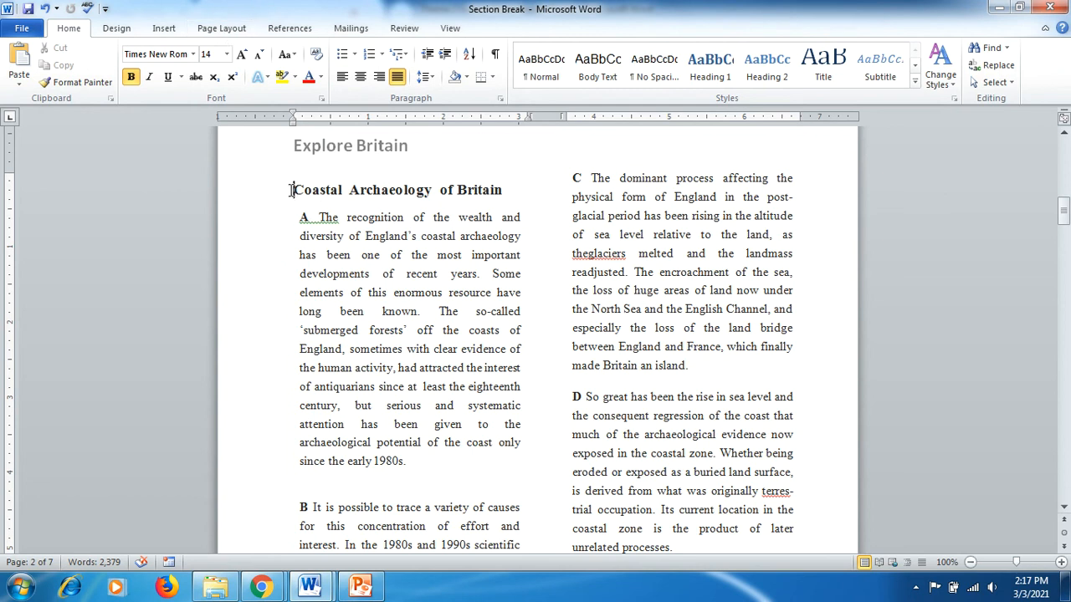
{"action": "left_click", "coordinate": [240, 30]}
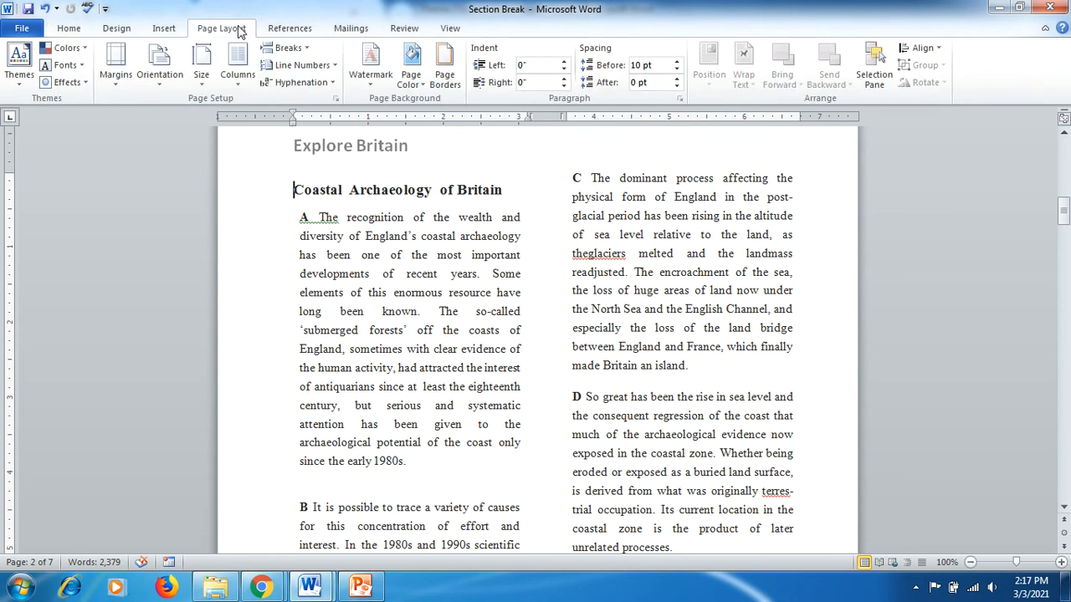
{"action": "left_click", "coordinate": [166, 85]}
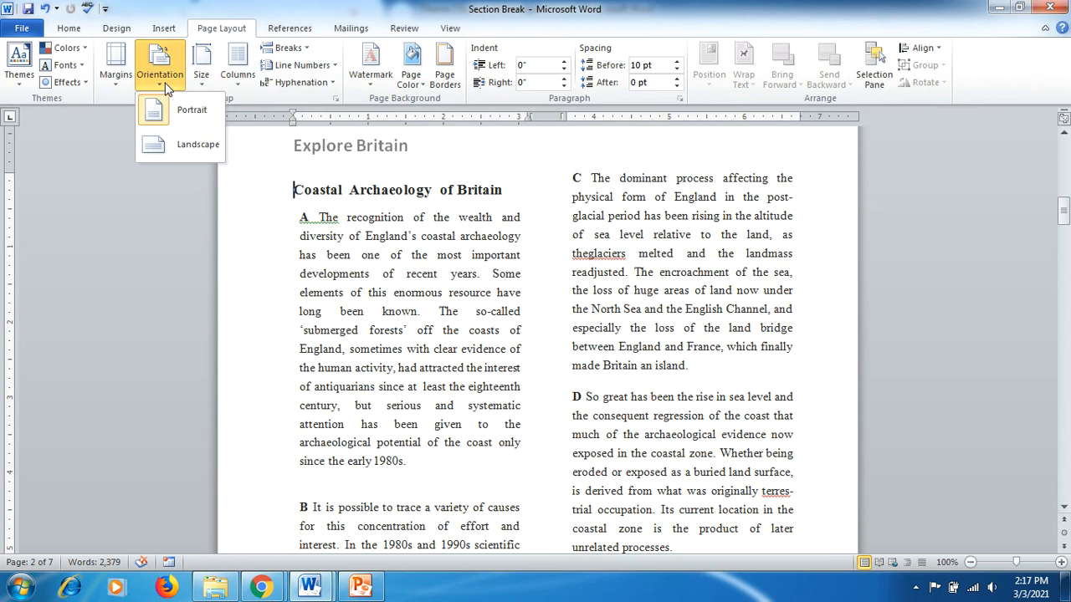
{"action": "left_click", "coordinate": [184, 146]}
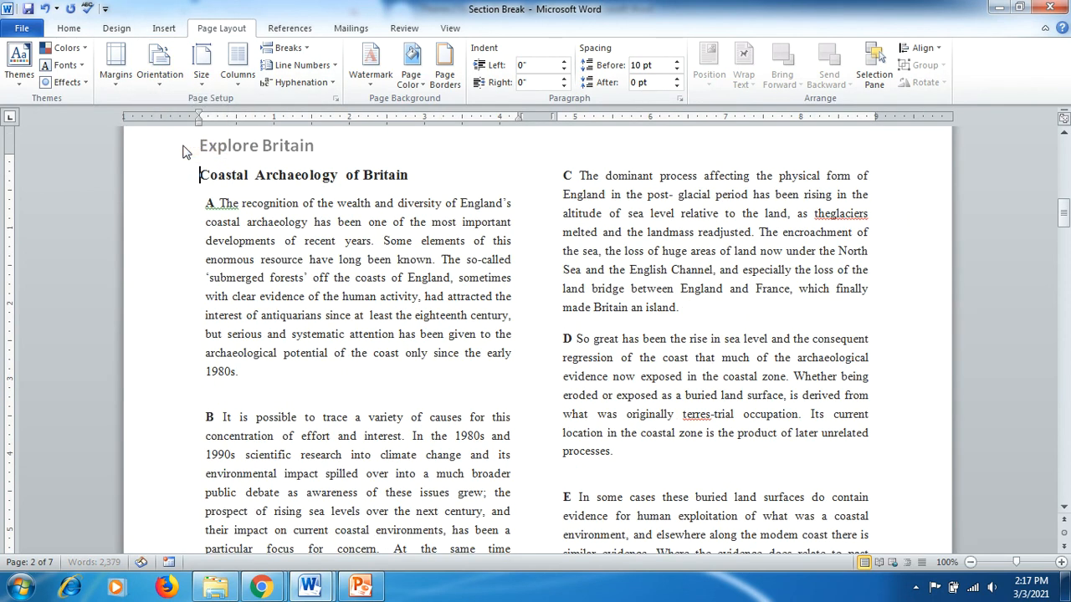
{"action": "mouse_move", "coordinate": [1064, 226]}
{"action": "left_mouse_down"}
{"action": "mouse_move", "coordinate": [1065, 211]}
{"action": "mouse_move", "coordinate": [1066, 239]}
{"action": "mouse_move", "coordinate": [1066, 204]}
{"action": "mouse_move", "coordinate": [1059, 251]}
{"action": "mouse_move", "coordinate": [1063, 210]}
{"action": "left_mouse_up"}
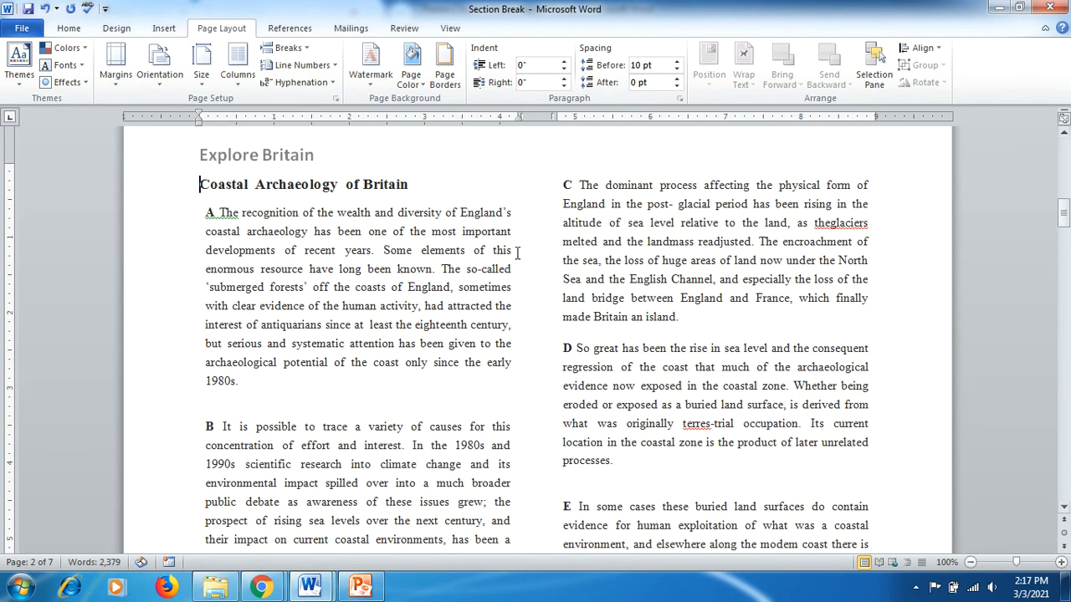